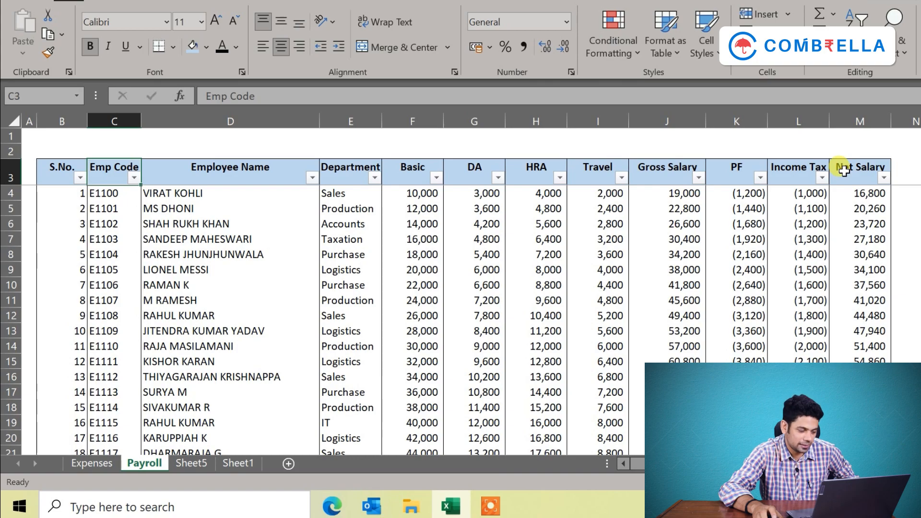
Step: Review the full extent of the Payroll table and compare it with the Samples table on Sheet5
{"action": "key", "text": "ctrl+Down"}
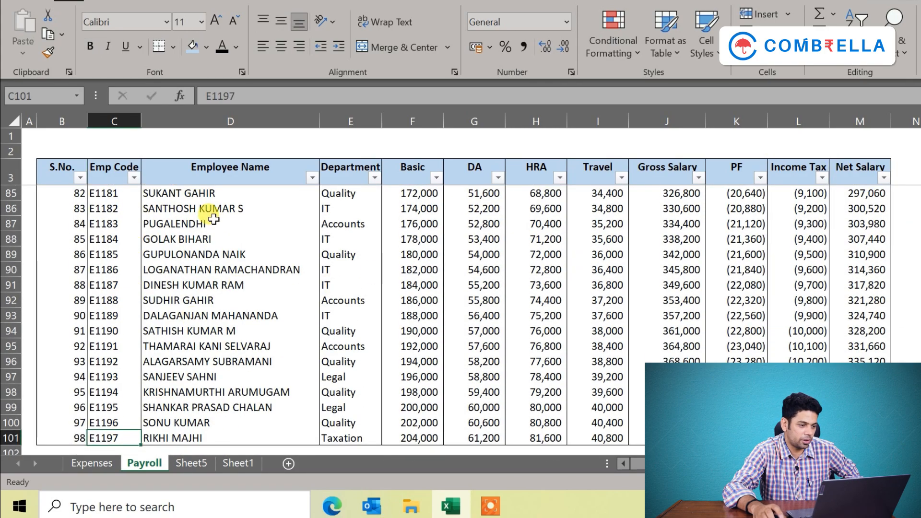
{"action": "key", "text": "ctrl+Up"}
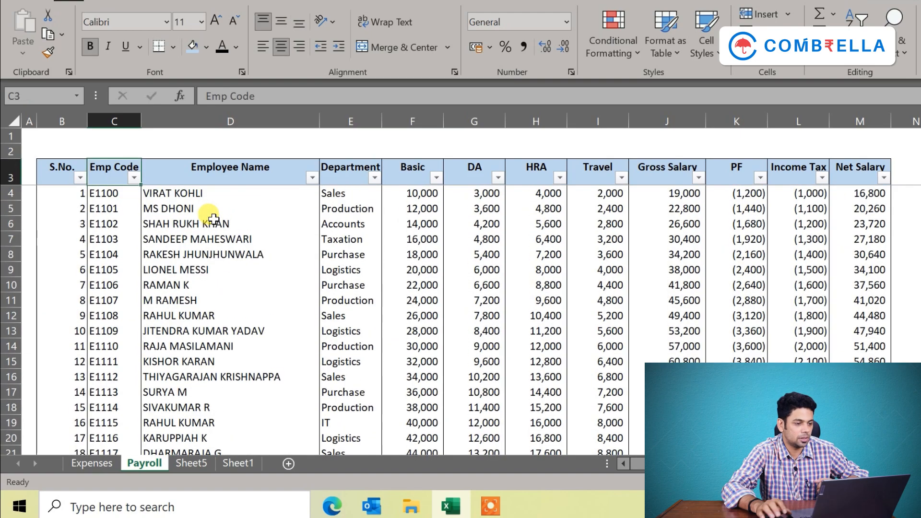
{"action": "key", "text": "ctrl+Page_Down"}
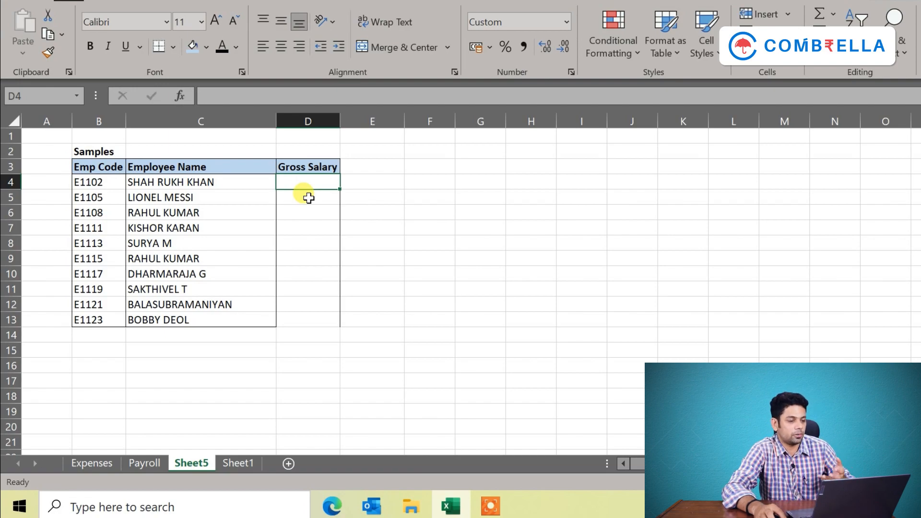
{"action": "left_click", "coordinate": [145, 462]}
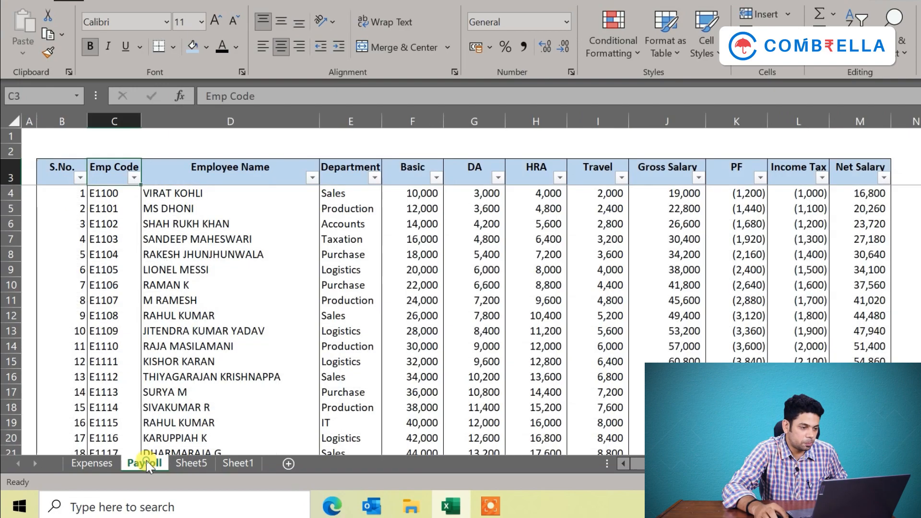
{"action": "left_click", "coordinate": [191, 463]}
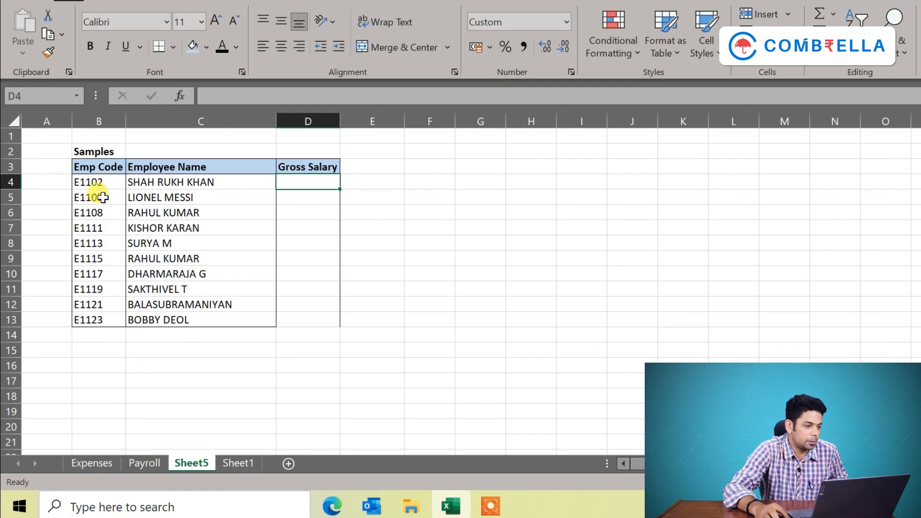
{"action": "left_click", "coordinate": [145, 463]}
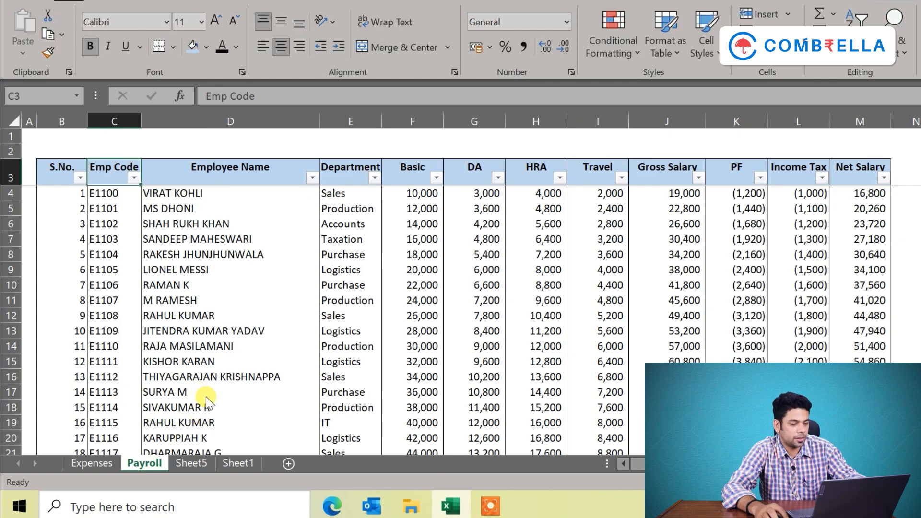
Step: Find employee code E1102 on the Payroll sheet and copy that row's gross salary into D4 on Sheet5
{"action": "key", "text": "ctrl+f"}
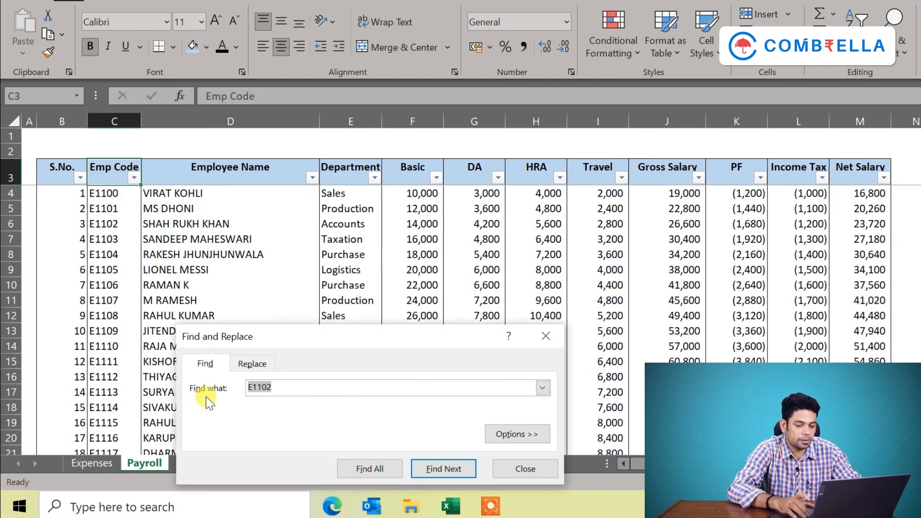
{"action": "key", "text": "Return"}
{"action": "key", "text": "Escape"}
{"action": "key", "text": "Right"}
{"action": "key", "text": "Right"}
{"action": "key", "text": "Right"}
{"action": "key", "text": "Right"}
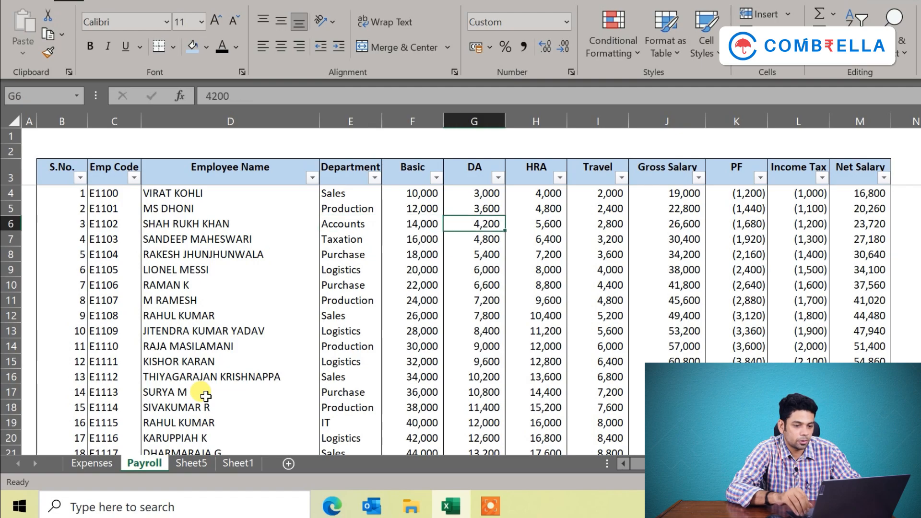
{"action": "key", "text": "Right"}
{"action": "key", "text": "Right"}
{"action": "key", "text": "Right"}
{"action": "key", "text": "ctrl+c"}
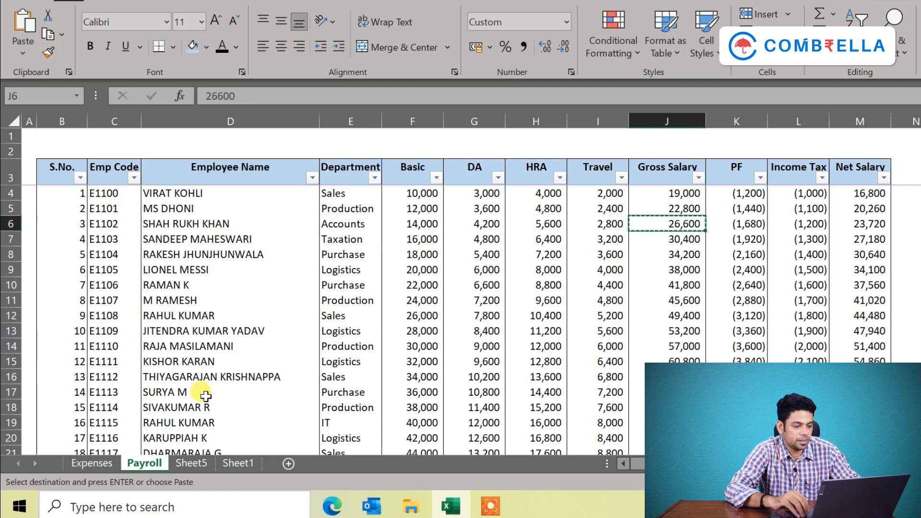
{"action": "key", "text": "ctrl+Page_Down"}
{"action": "key", "text": "Return"}
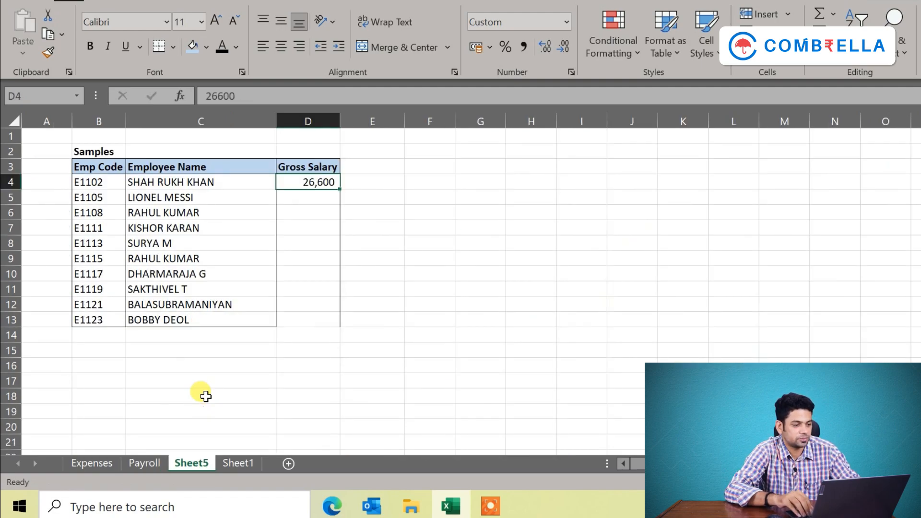
Step: Clear the pasted gross salary from D4 on Sheet5
{"action": "key", "text": "Down"}
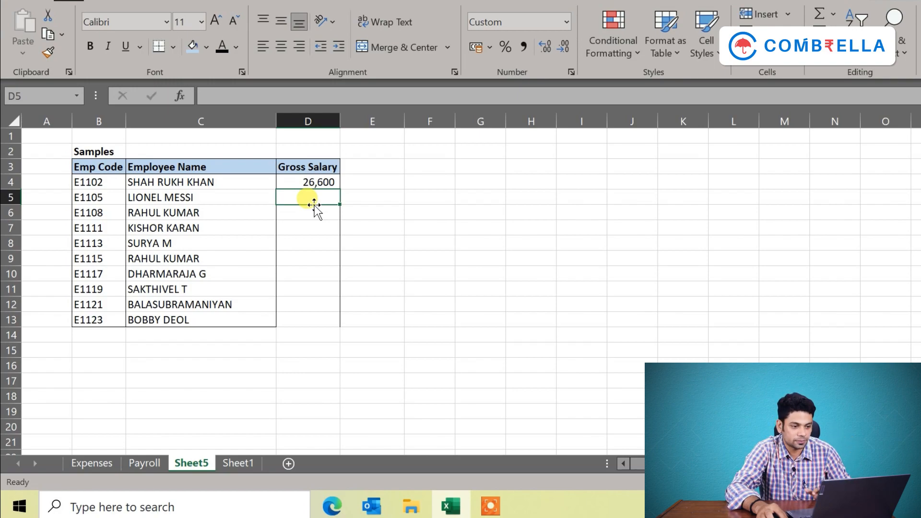
{"action": "key", "text": "Up"}
{"action": "key", "text": "Delete"}
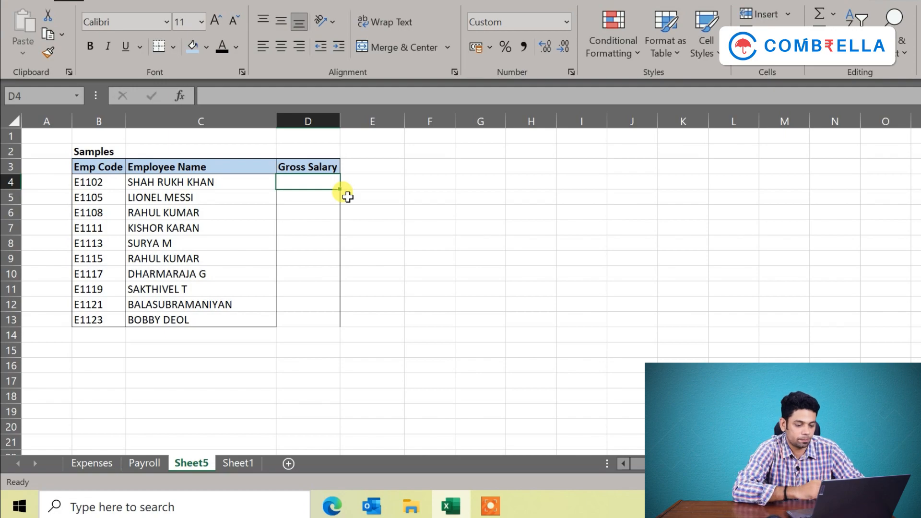
Step: Start a VLOOKUP formula in D4 with the employee code in B4 as the lookup value
{"action": "type", "text": "=VL"}
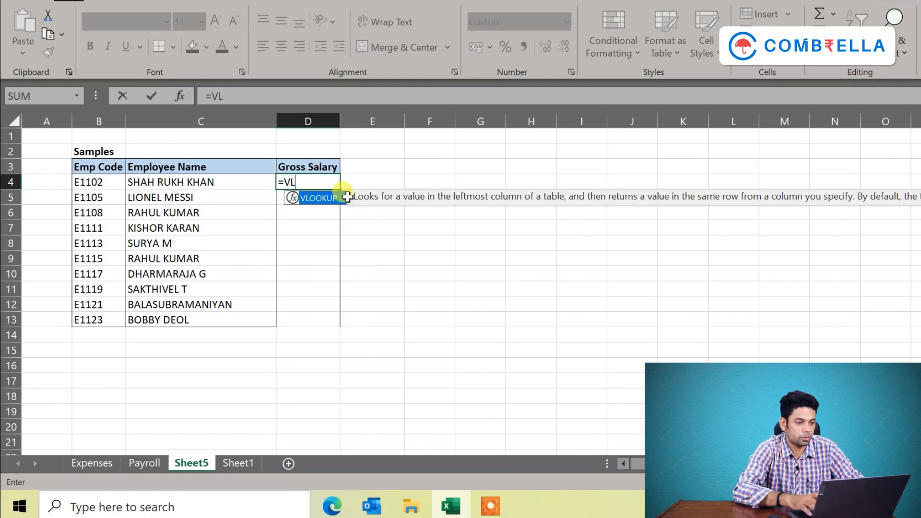
{"action": "key", "text": "Tab"}
{"action": "key", "text": "Left"}
{"action": "key", "text": "Left"}
{"action": "type", "text": ","}
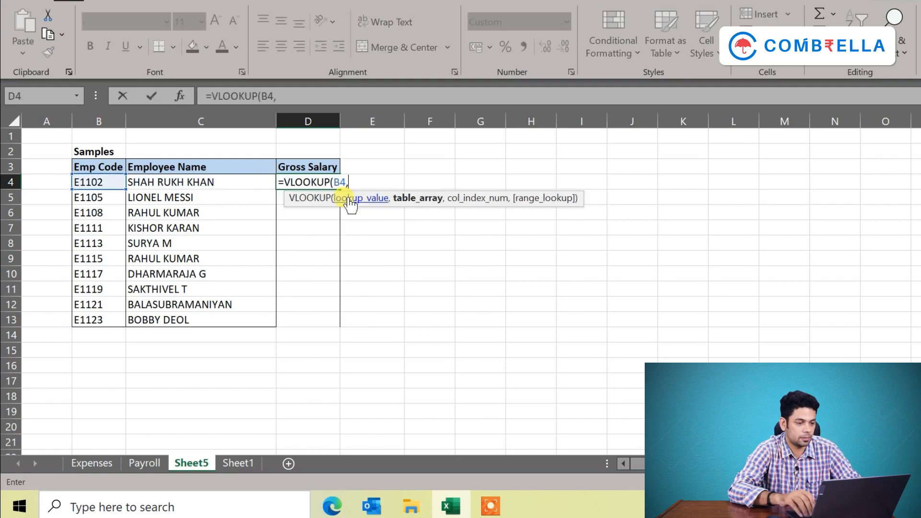
Step: Complete the D4 VLOOKUP with Payroll columns C:J as the table array, column index 8 and range lookup 0
{"action": "key", "text": "ctrl+Page_Up"}
{"action": "key", "text": "Right"}
{"action": "key", "text": "ctrl+space"}
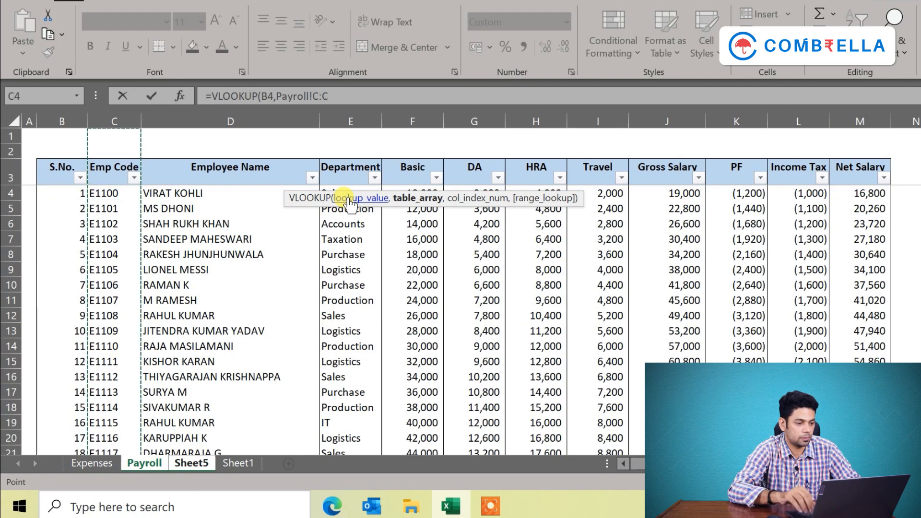
{"action": "key", "text": "shift+Right"}
{"action": "key", "text": "shift+Right"}
{"action": "key", "text": "shift+Right"}
{"action": "key", "text": "shift+Right"}
{"action": "key", "text": "shift+Right"}
{"action": "key", "text": "shift+Right"}
{"action": "key", "text": "shift+Right"}
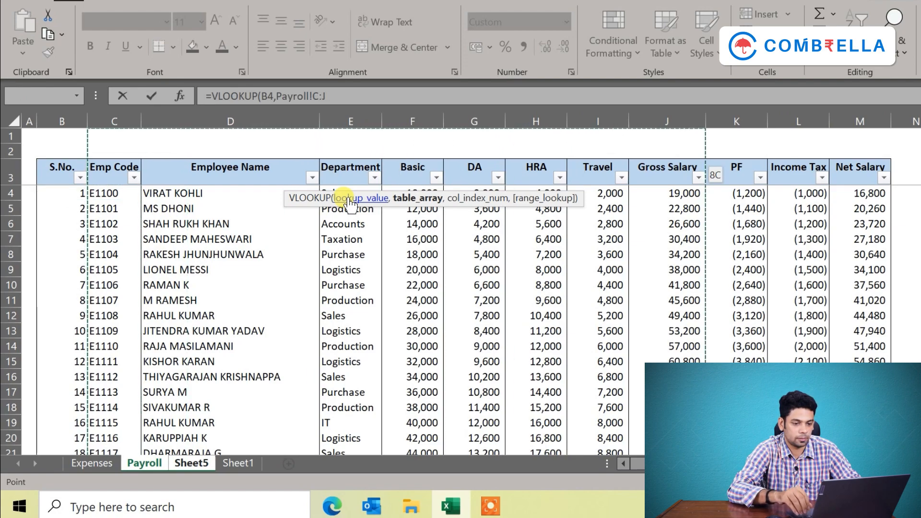
{"action": "type", "text": ",8,0)"}
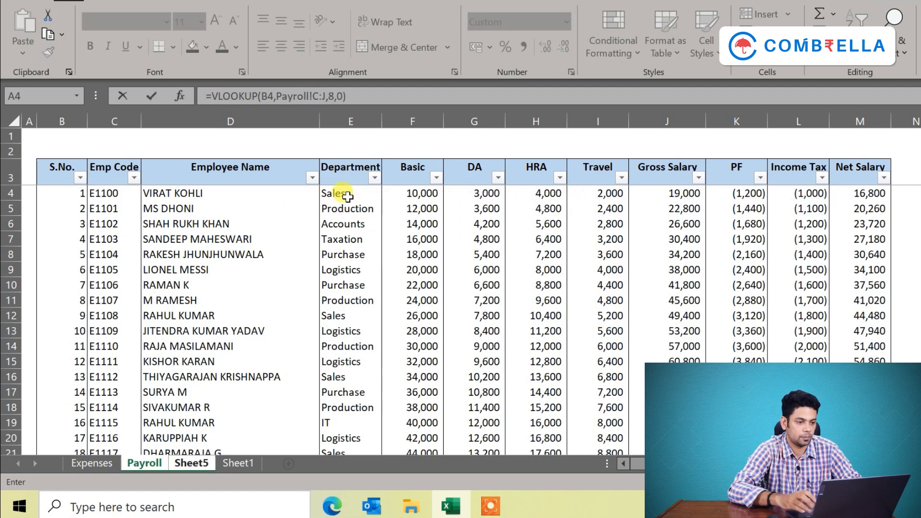
{"action": "key", "text": "Return"}
Step: Copy the Gross Salary formula from D4 down the column through D13
{"action": "key", "text": "Up"}
{"action": "key", "text": "ctrl+c"}
{"action": "key", "text": "Left"}
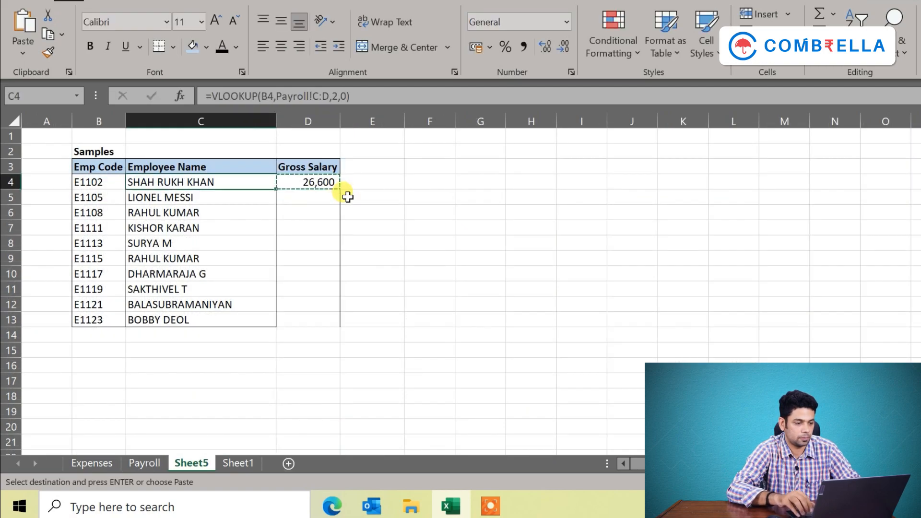
{"action": "key", "text": "ctrl+Down"}
{"action": "key", "text": "Right"}
{"action": "key", "text": "ctrl+shift+Up"}
{"action": "key", "text": "ctrl+v"}
{"action": "key", "text": "Right"}
{"action": "key", "text": "Left"}
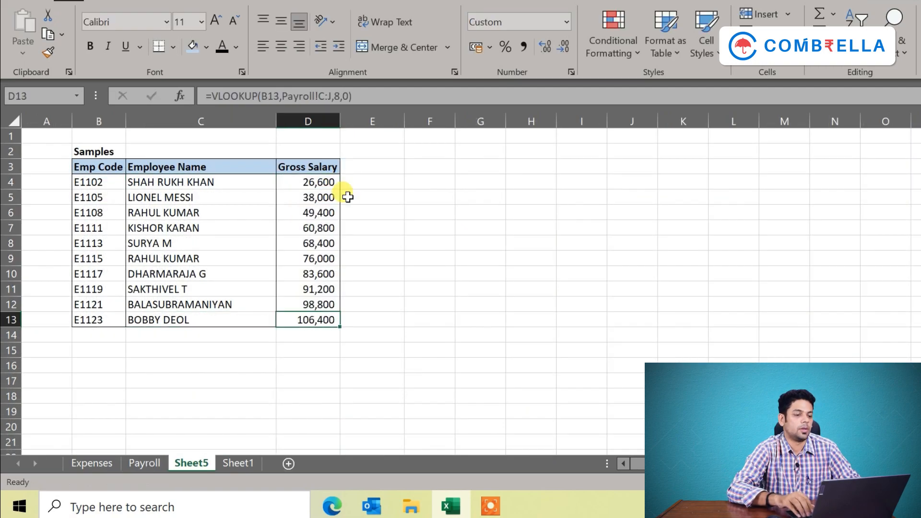
Step: Start a second VLOOKUP formula in E4 with the employee code in B4 as the lookup value
{"action": "left_click", "coordinate": [332, 185]}
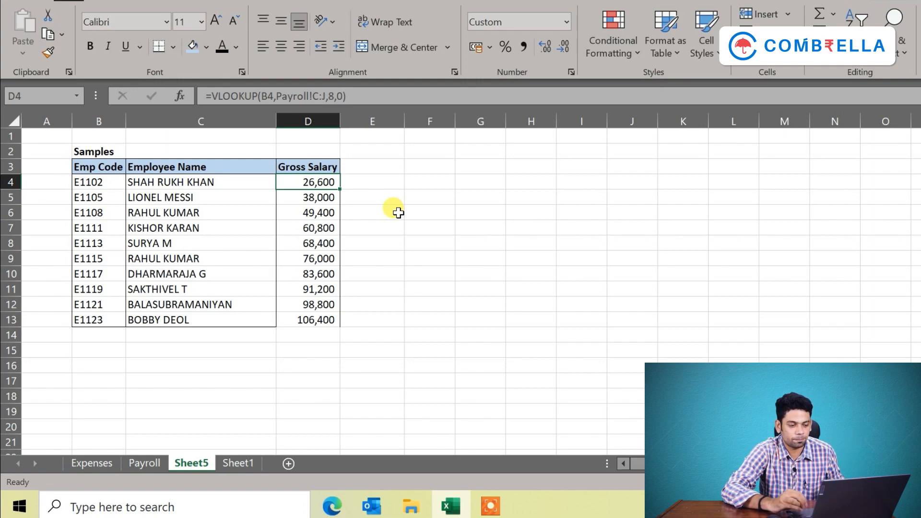
{"action": "key", "text": "Right"}
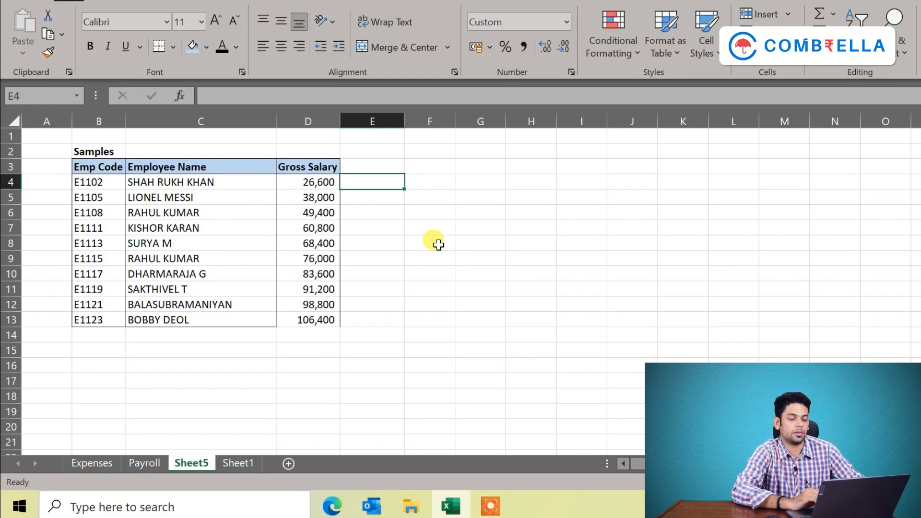
{"action": "type", "text": "="}
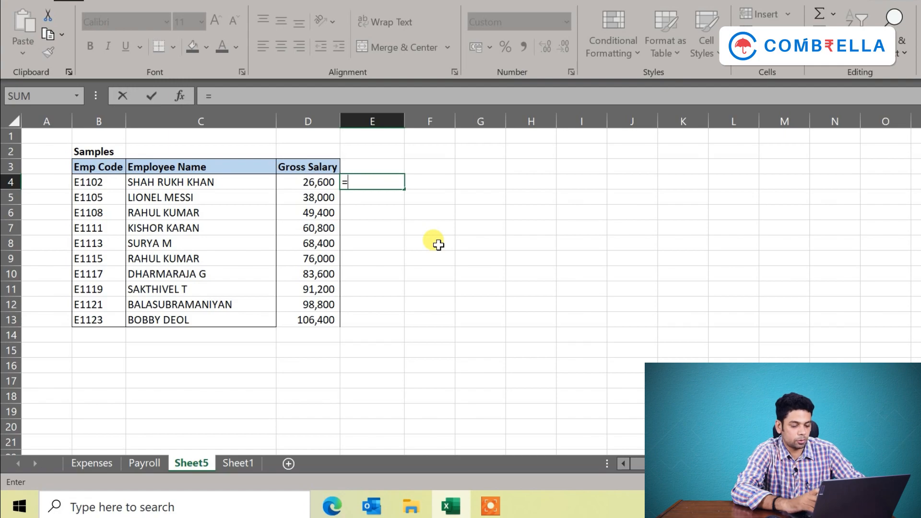
{"action": "type", "text": "VL"}
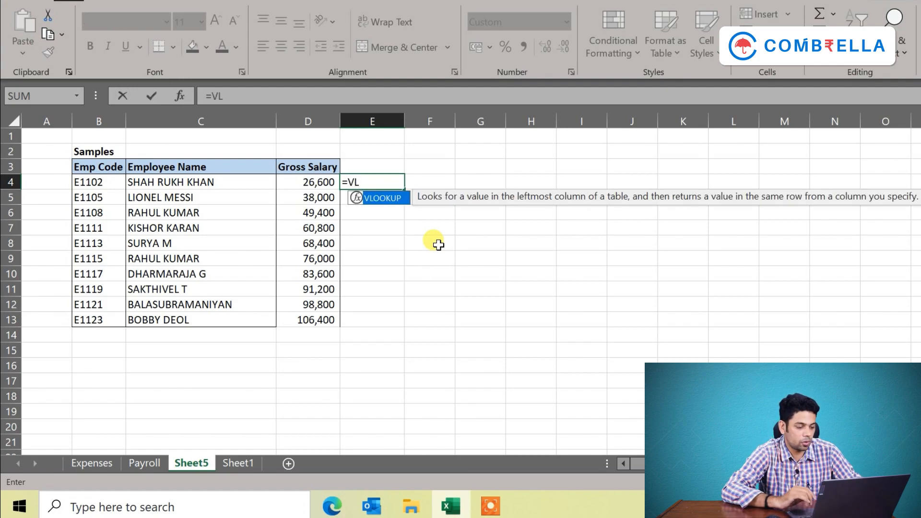
{"action": "key", "text": "Tab"}
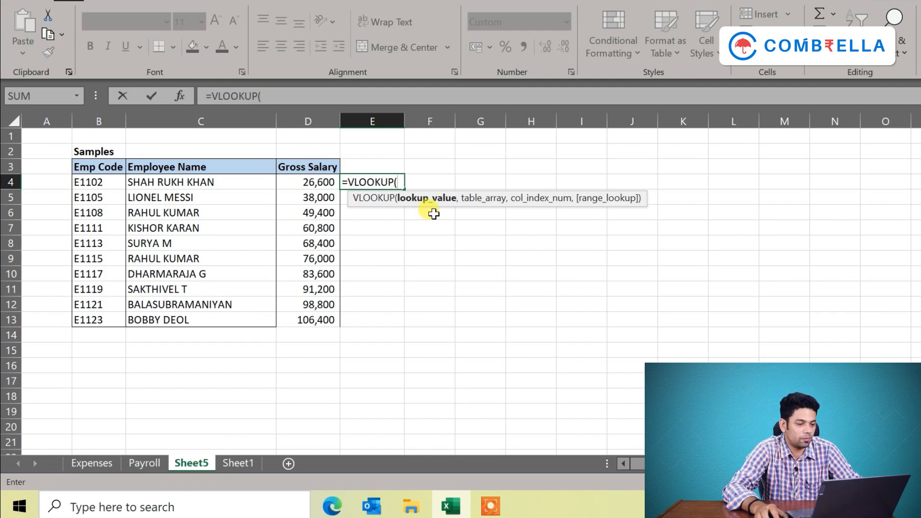
{"action": "key", "text": "Left"}
{"action": "key", "text": "Left"}
{"action": "key", "text": "Left"}
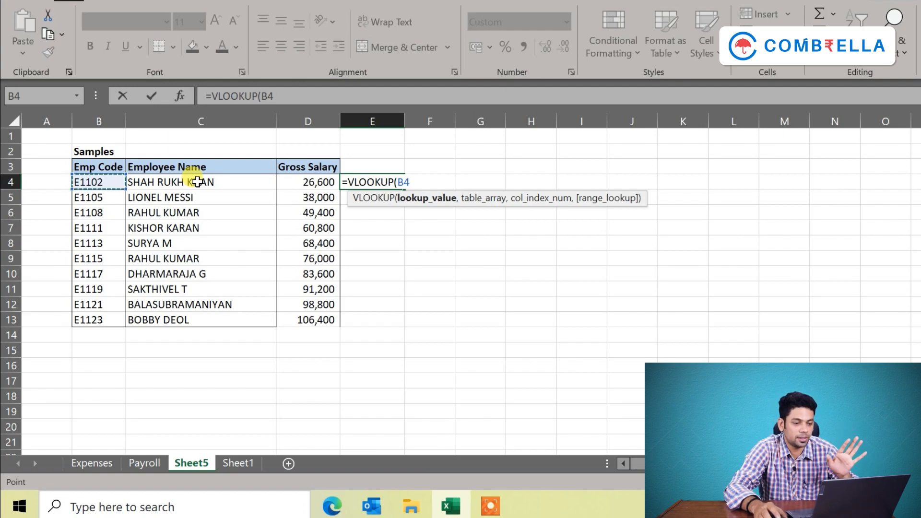
{"action": "type", "text": ","}
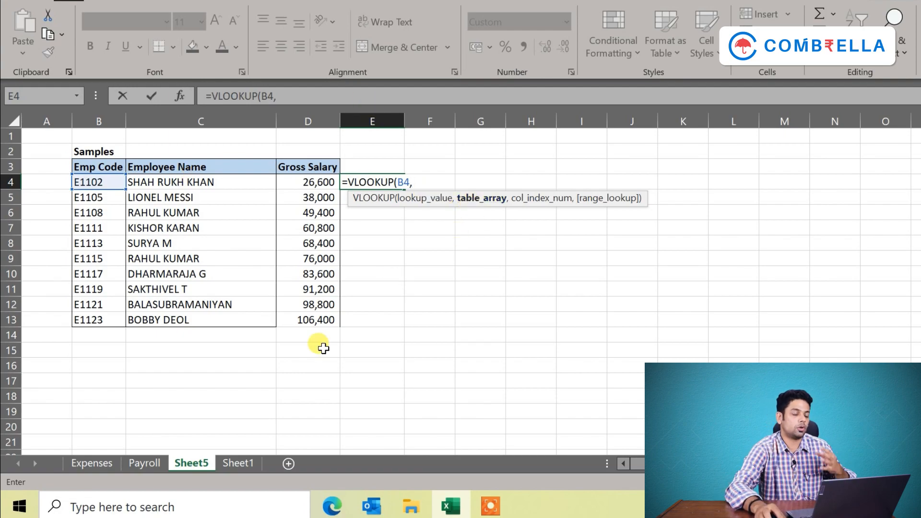
Step: Select the Payroll sheet's entire columns C through J for the E4 formula's table array
{"action": "left_click", "coordinate": [147, 464]}
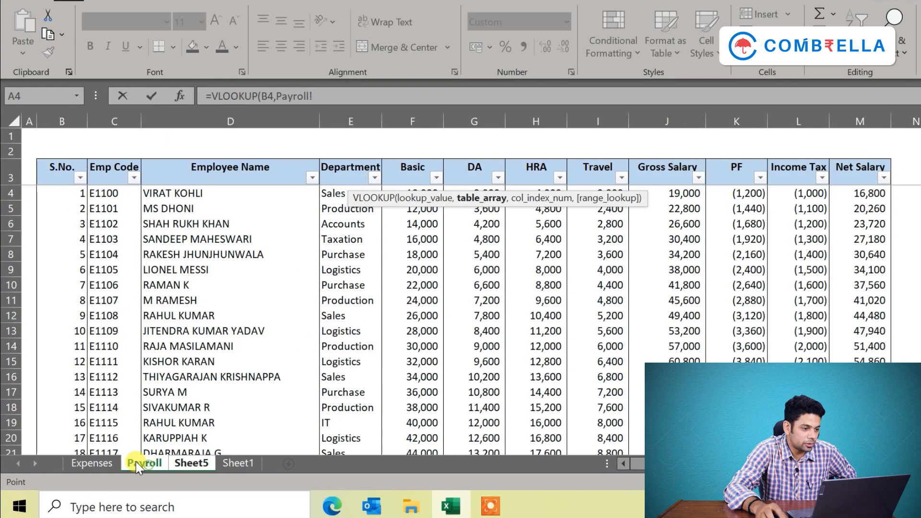
{"action": "left_click", "coordinate": [116, 161]}
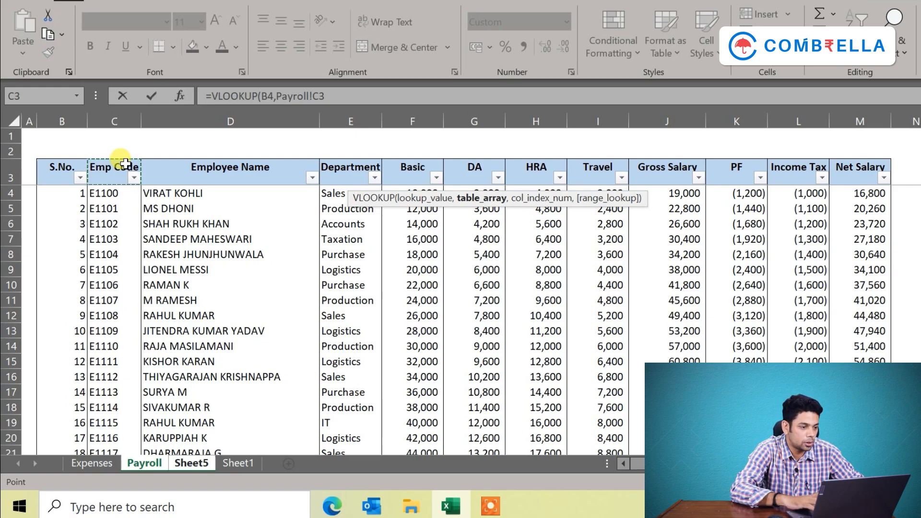
{"action": "key", "text": "ctrl+space"}
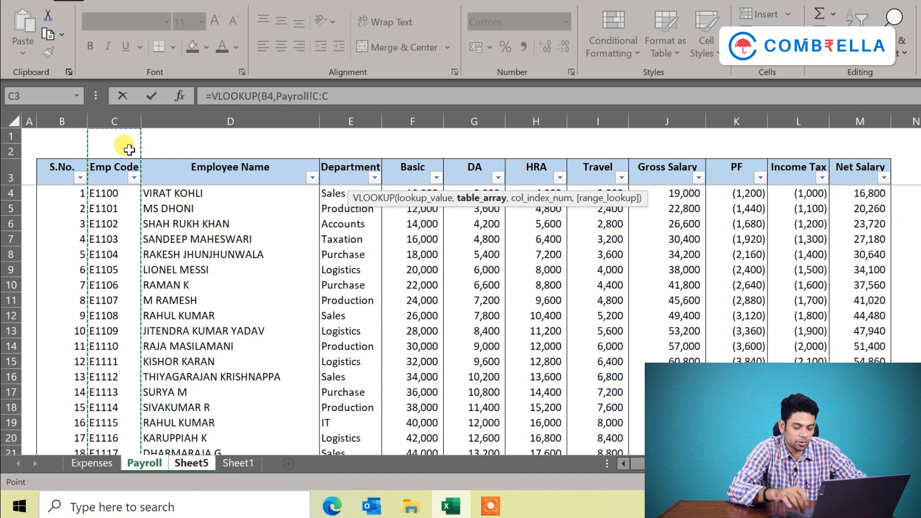
{"action": "key", "text": "shift+Right"}
{"action": "key", "text": "shift+Right"}
{"action": "key", "text": "shift+Right"}
{"action": "key", "text": "shift+Right"}
{"action": "key", "text": "shift+Right"}
{"action": "key", "text": "shift+Right"}
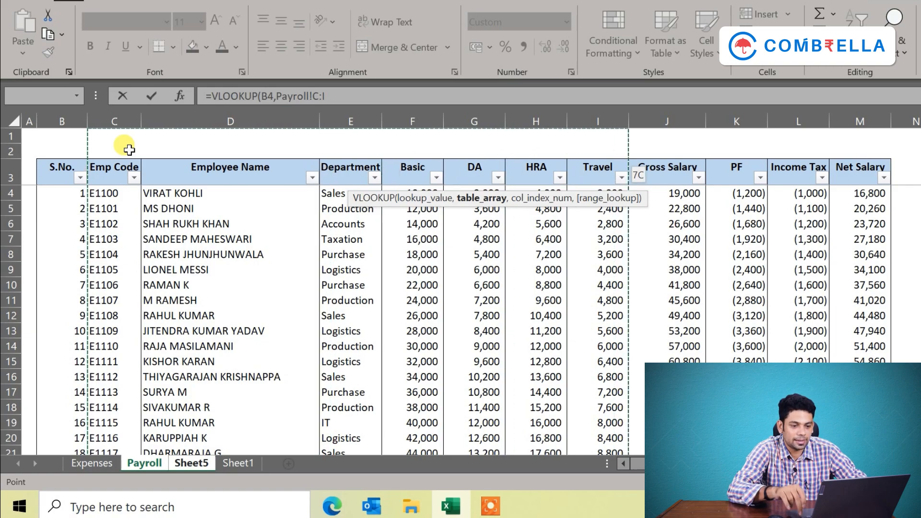
{"action": "key", "text": "shift+Right"}
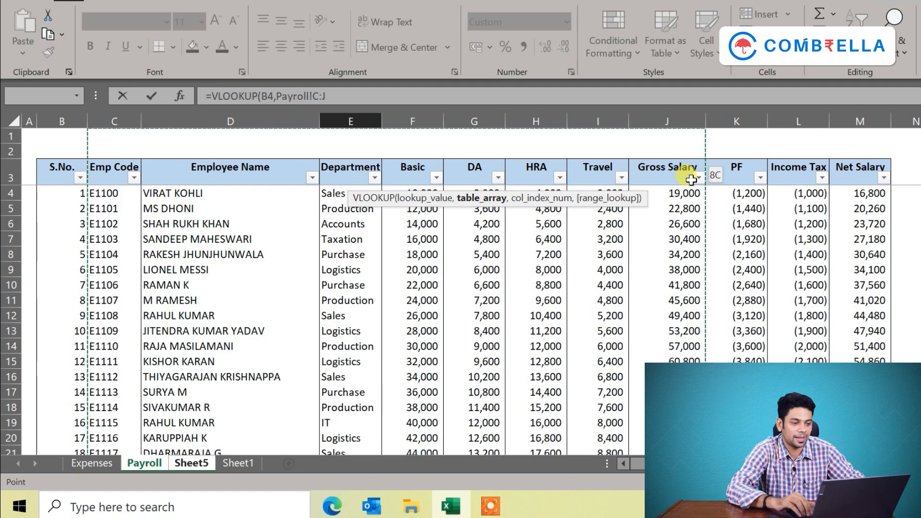
Step: Reselect Payroll columns C:J from the Emp Code column onward and close the table array argument with a comma
{"action": "key", "text": "Left"}
{"action": "key", "text": "Left"}
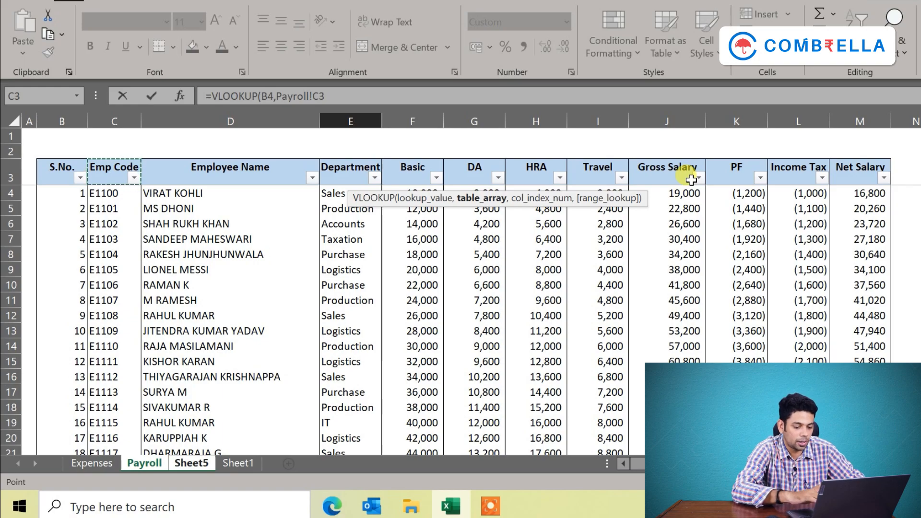
{"action": "key", "text": "ctrl+space"}
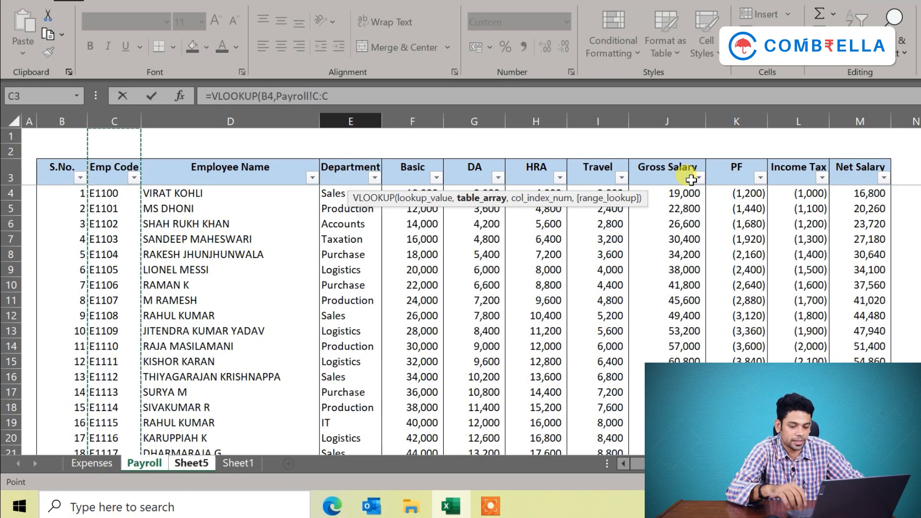
{"action": "key", "text": "shift+Right"}
{"action": "key", "text": "shift+Right"}
{"action": "key", "text": "shift+Right"}
{"action": "key", "text": "shift+Right"}
{"action": "key", "text": "shift+Right"}
{"action": "key", "text": "shift+Right"}
{"action": "key", "text": "shift+Right"}
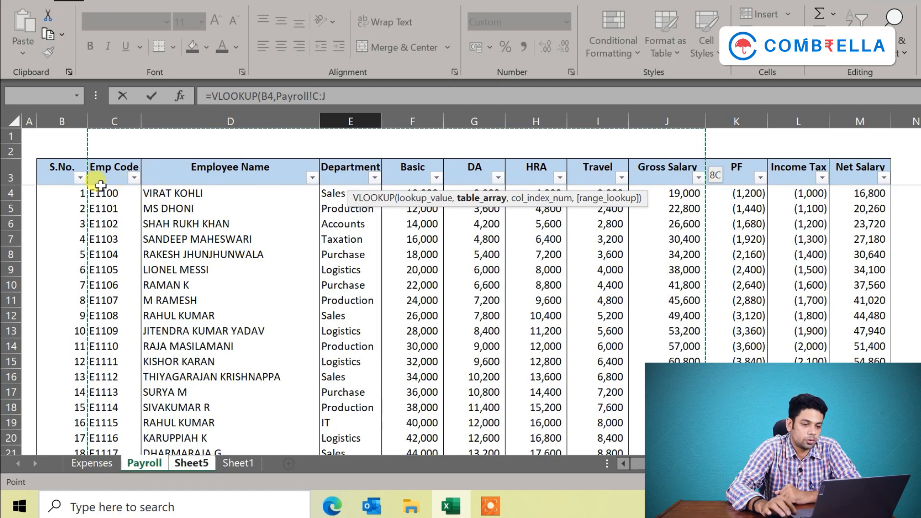
{"action": "type", "text": ","}
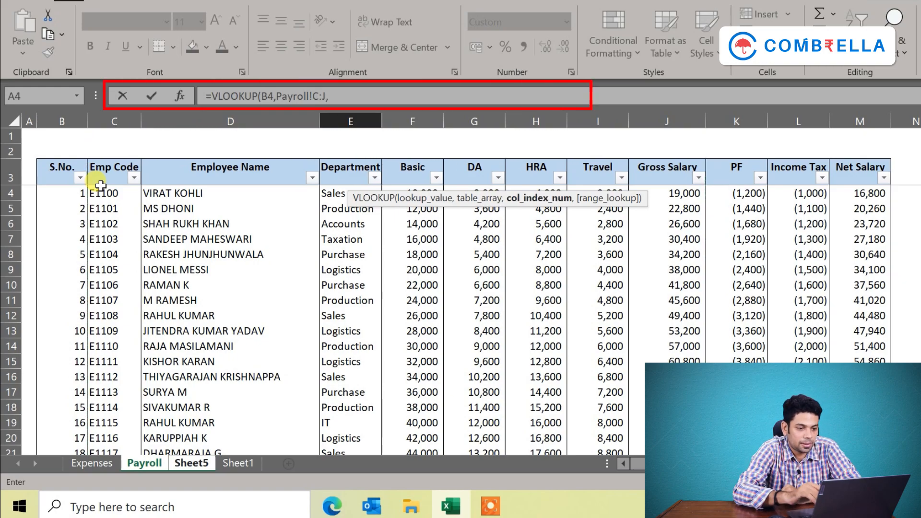
Step: Complete the E4 VLOOKUP formula with column index 8 and range_lookup 0 for an exact match
{"action": "type", "text": "8"}
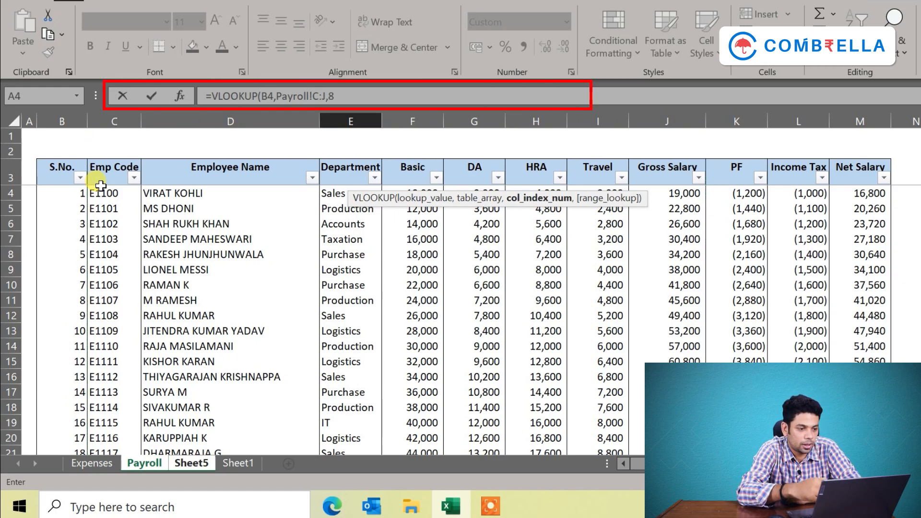
{"action": "type", "text": ",0"}
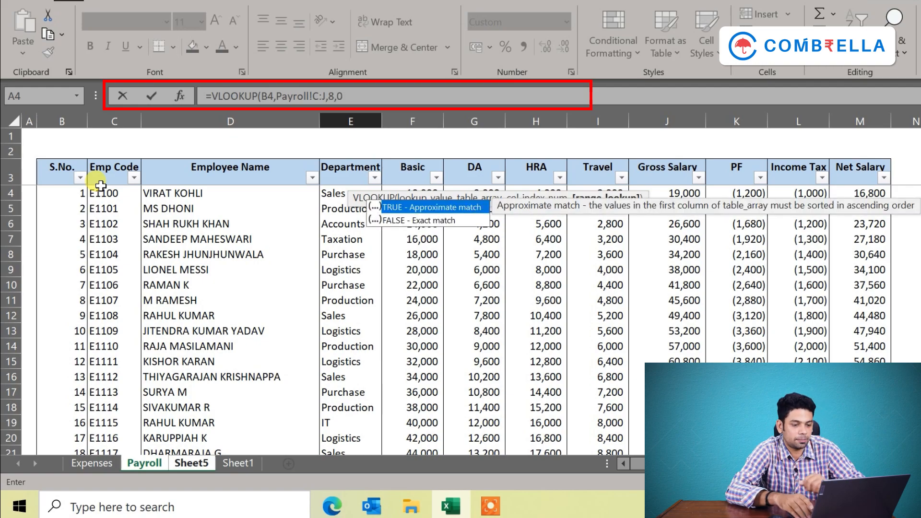
{"action": "key", "text": "Return"}
{"action": "key", "text": "Down"}
{"action": "key", "text": "Up"}
{"action": "key", "text": "Up"}
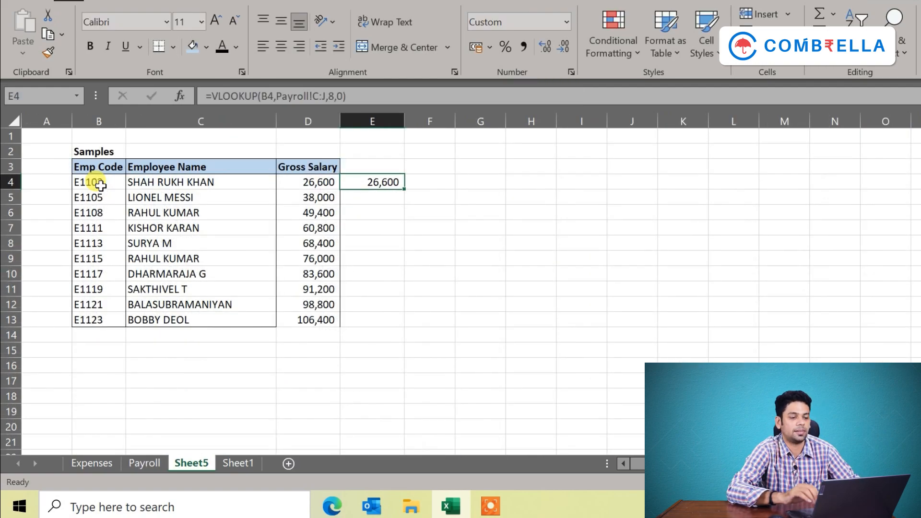
Step: Examine the arguments of the VLOOKUP formula in E4, especially the column index and range lookup
{"action": "key", "text": "F2"}
{"action": "key", "text": "Escape"}
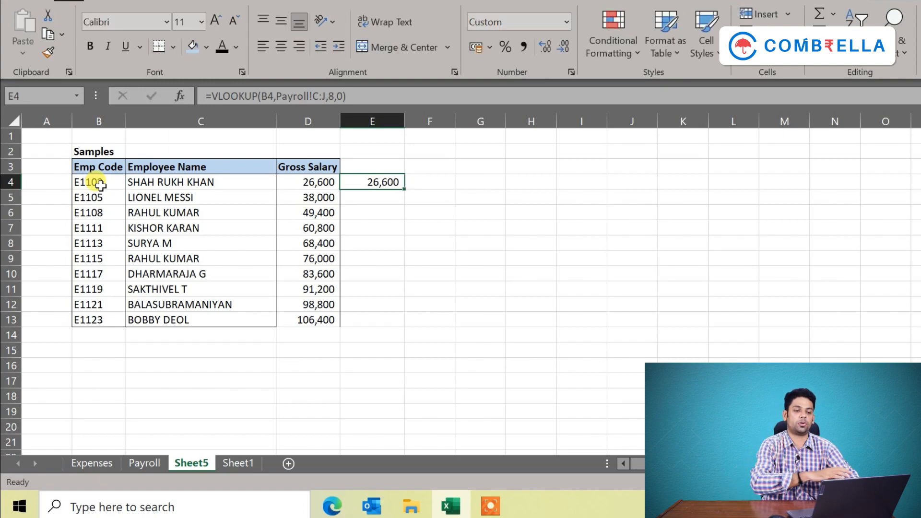
{"action": "key", "text": "F2"}
{"action": "key", "text": "Escape"}
{"action": "key", "text": "F2"}
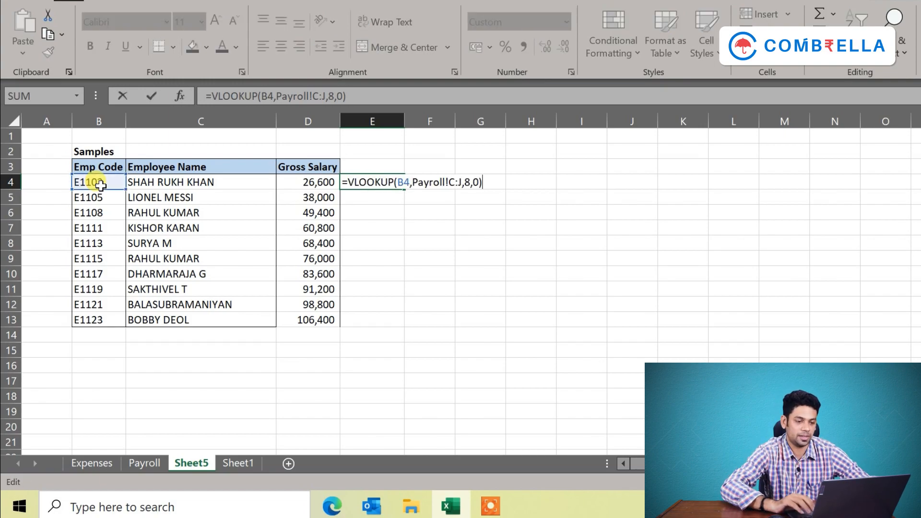
{"action": "key", "text": "Left"}
{"action": "key", "text": "Left"}
{"action": "key", "text": "Left"}
{"action": "key", "text": "Left"}
{"action": "key", "text": "Left"}
{"action": "key", "text": "Left"}
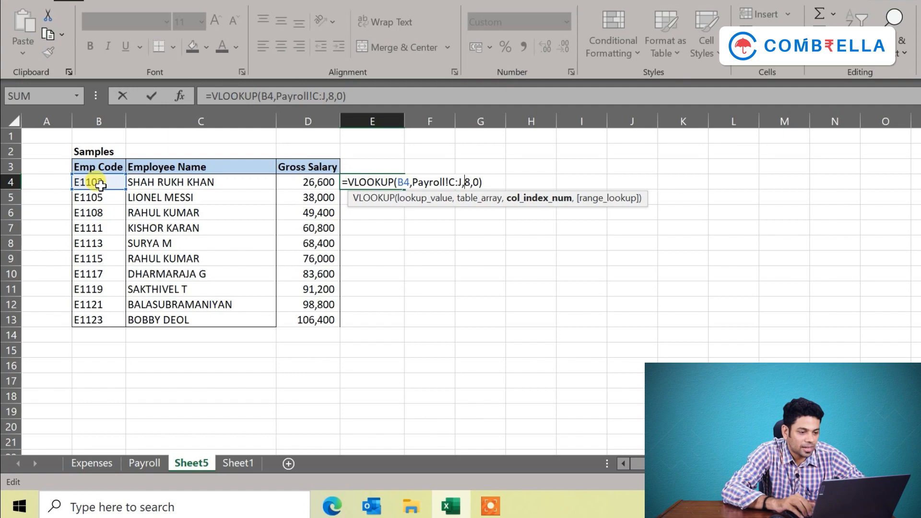
{"action": "key", "text": "Right"}
{"action": "key", "text": "Right"}
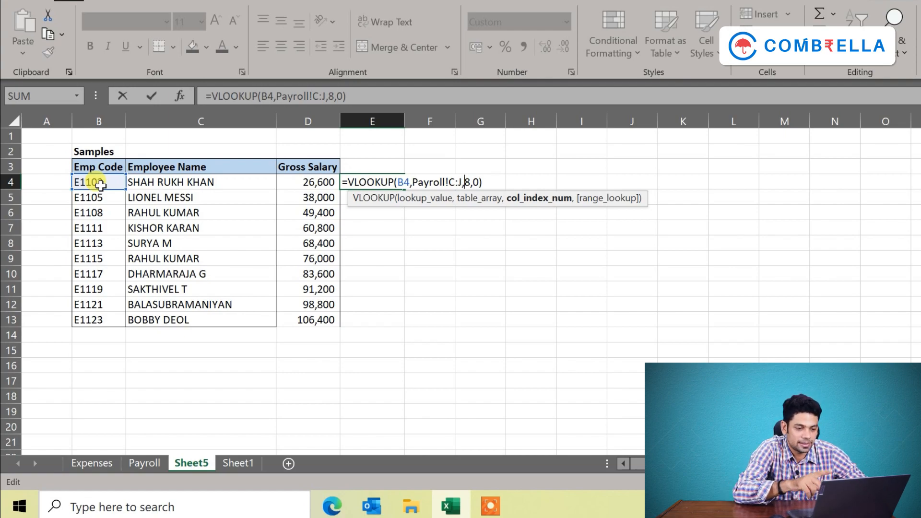
{"action": "key", "text": "Right"}
{"action": "key", "text": "Right"}
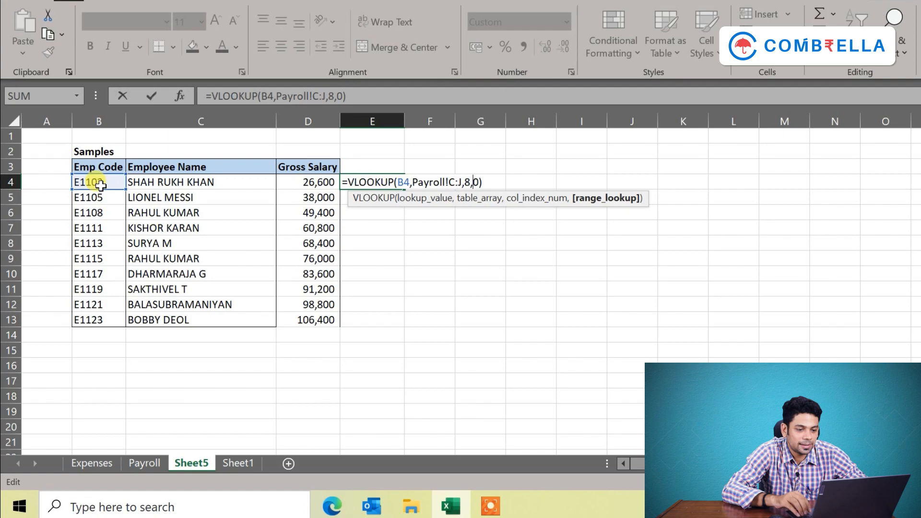
Step: Clear the range_lookup argument in the E4 formula and re-enter it as 0
{"action": "key", "text": "BackSpace"}
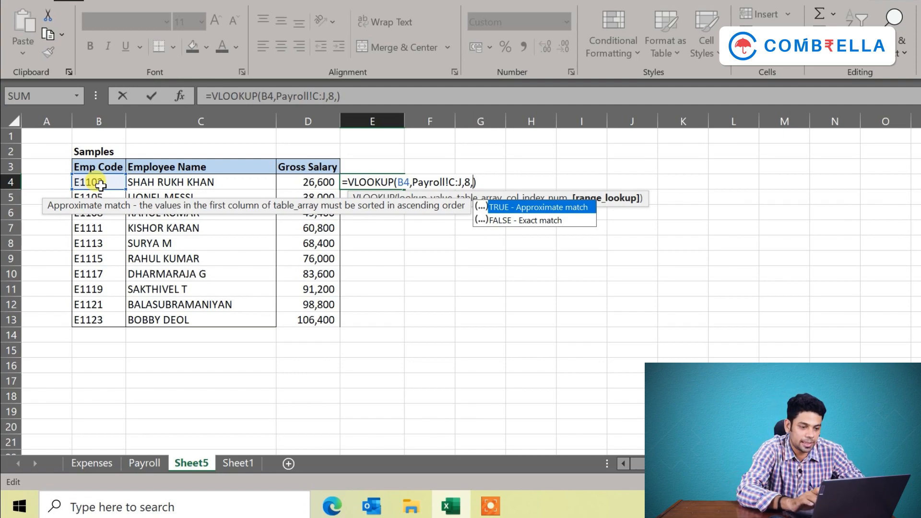
{"action": "type", "text": "0"}
{"action": "key", "text": "Return"}
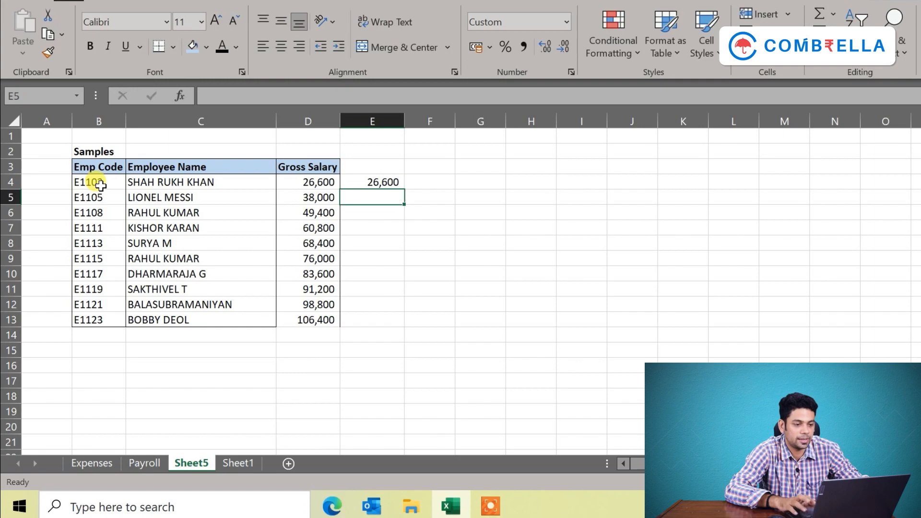
{"action": "key", "text": "Up"}
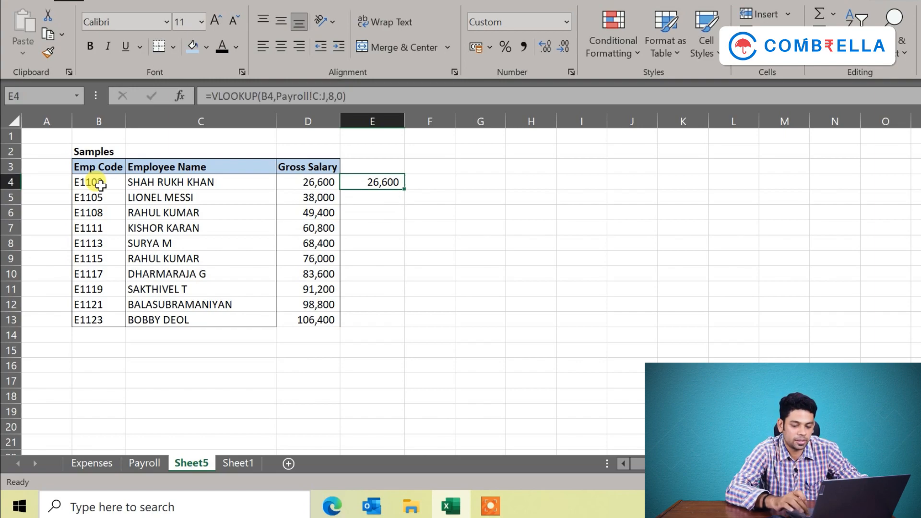
Step: Start a VLOOKUP formula in E5 with the employee code in B5 as the lookup value
{"action": "key", "text": "Down"}
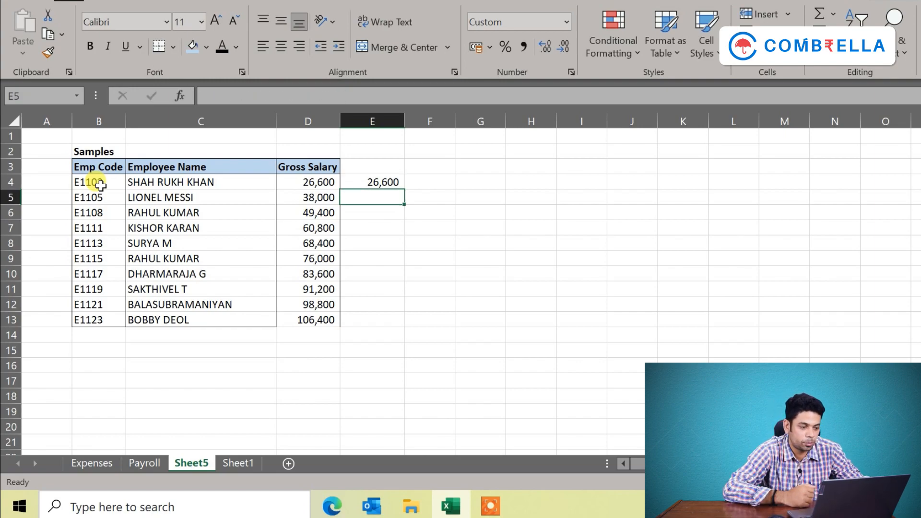
{"action": "type", "text": "=VL"}
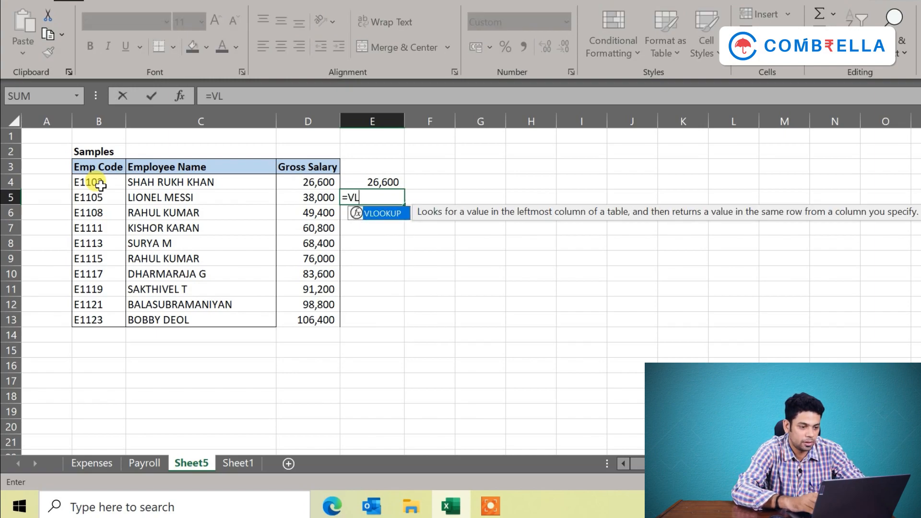
{"action": "key", "text": "Tab"}
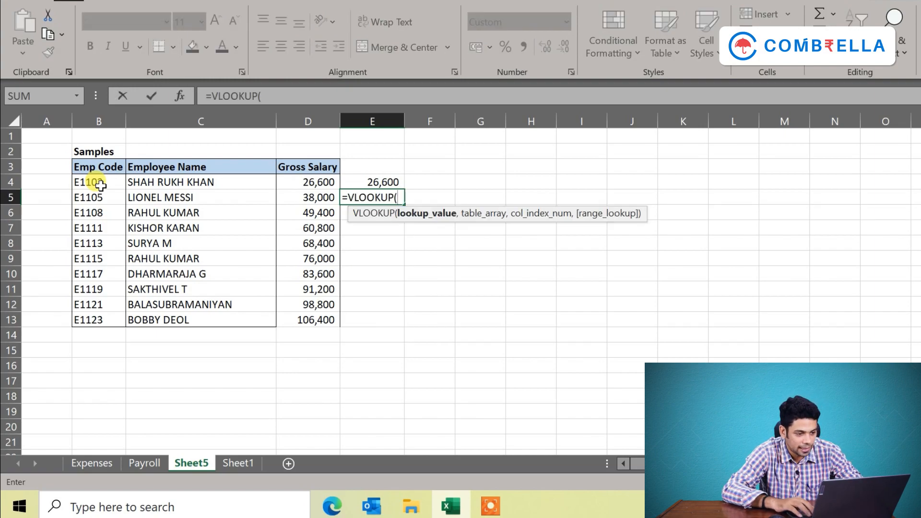
{"action": "key", "text": "Left"}
{"action": "key", "text": "Left"}
{"action": "key", "text": "Left"}
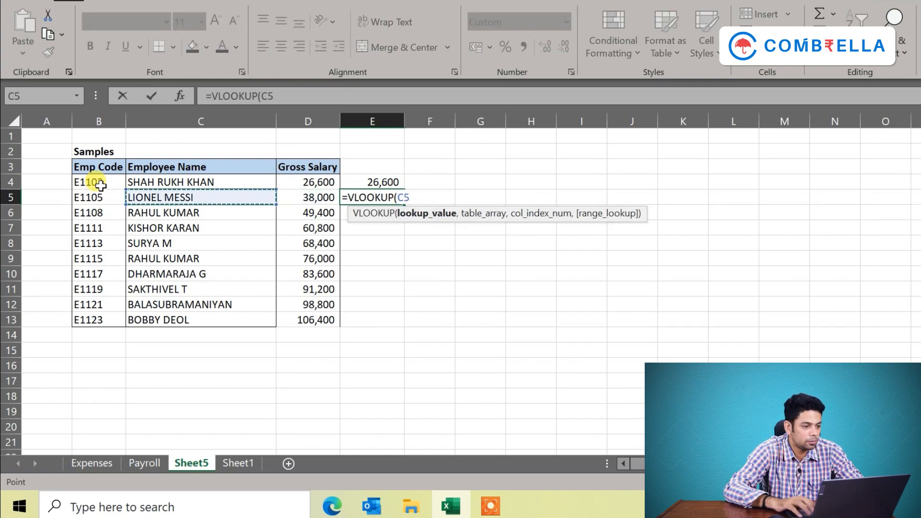
{"action": "type", "text": ","}
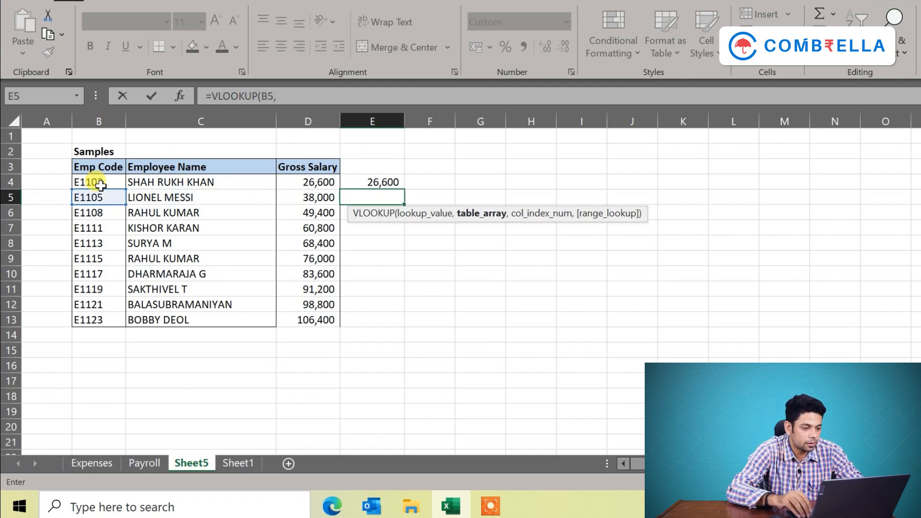
Step: Select the Payroll sheet's entire columns C through J as the E5 formula's table array
{"action": "key", "text": "ctrl+Page_Up"}
{"action": "key", "text": "Right"}
{"action": "key", "text": "ctrl+space"}
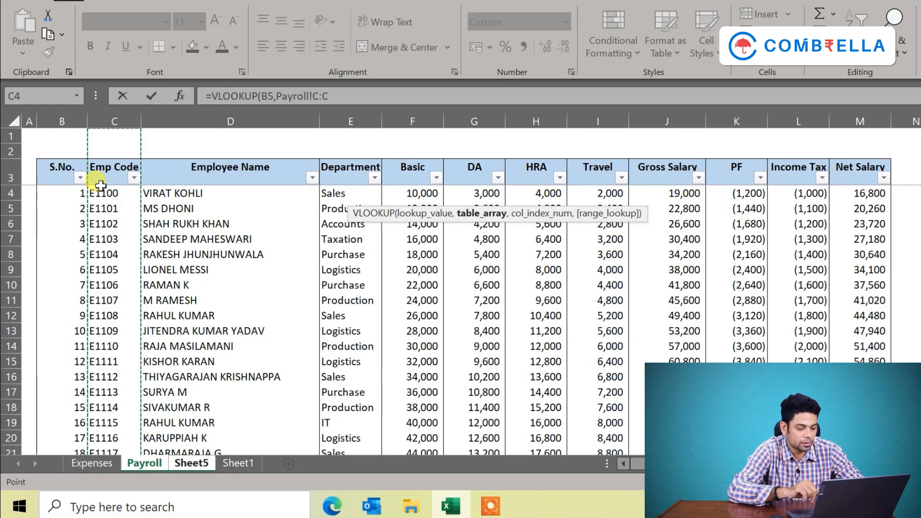
{"action": "key", "text": "shift+Right"}
{"action": "key", "text": "shift+Right"}
{"action": "key", "text": "shift+Right"}
{"action": "key", "text": "shift+Right"}
{"action": "key", "text": "shift+Right"}
{"action": "key", "text": "shift+Right"}
{"action": "key", "text": "shift+Right"}
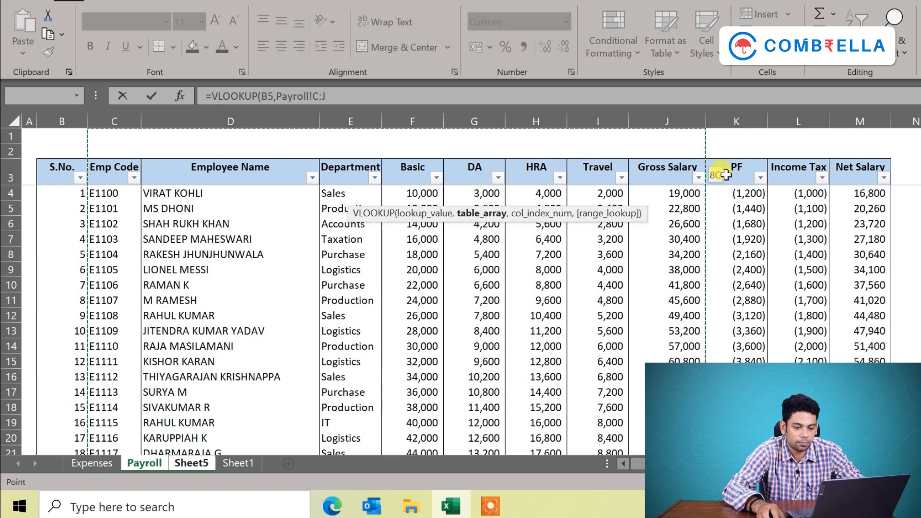
Step: Complete the E5 VLOOKUP formula with column index 8 and range_lookup 0
{"action": "type", "text": ",8"}
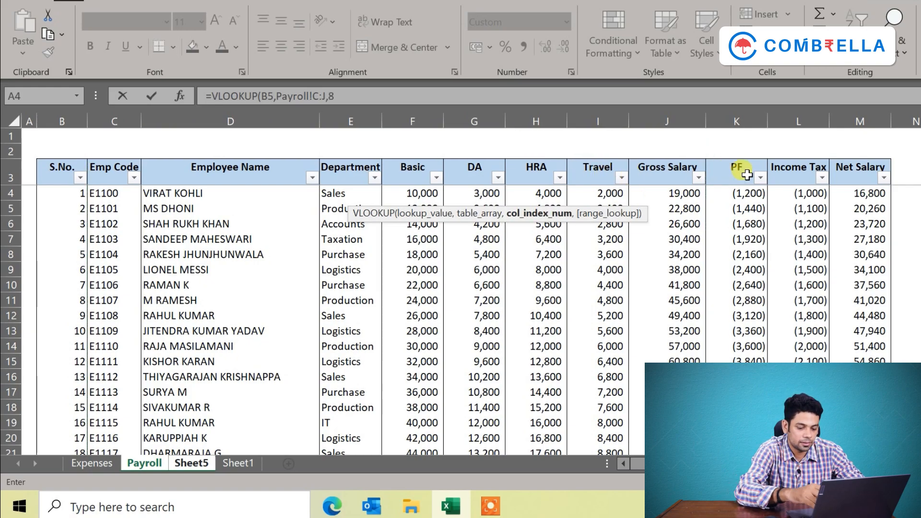
{"action": "type", "text": ",0"}
{"action": "key", "text": "Return"}
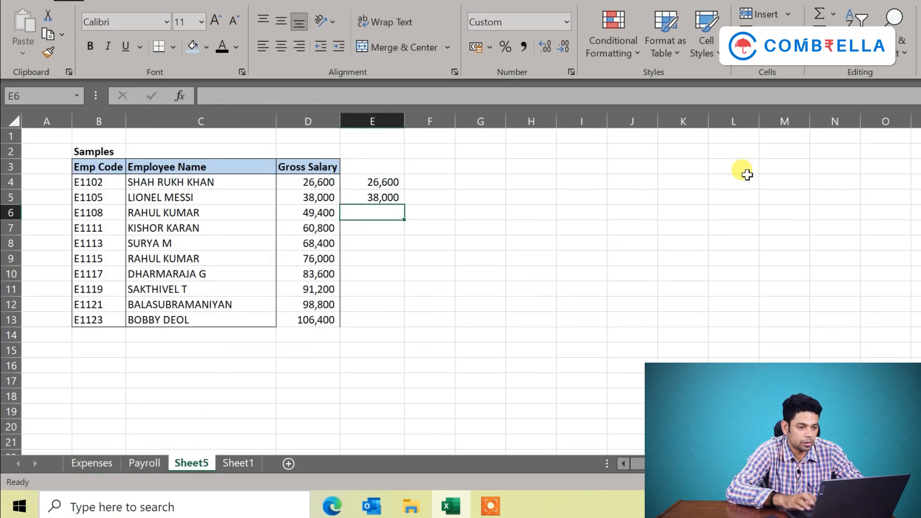
Step: Copy the VLOOKUP formula from E5 down the column through E13
{"action": "key", "text": "Up"}
{"action": "key", "text": "ctrl+c"}
{"action": "key", "text": "shift+Down"}
{"action": "key", "text": "shift+Down"}
{"action": "key", "text": "shift+Down"}
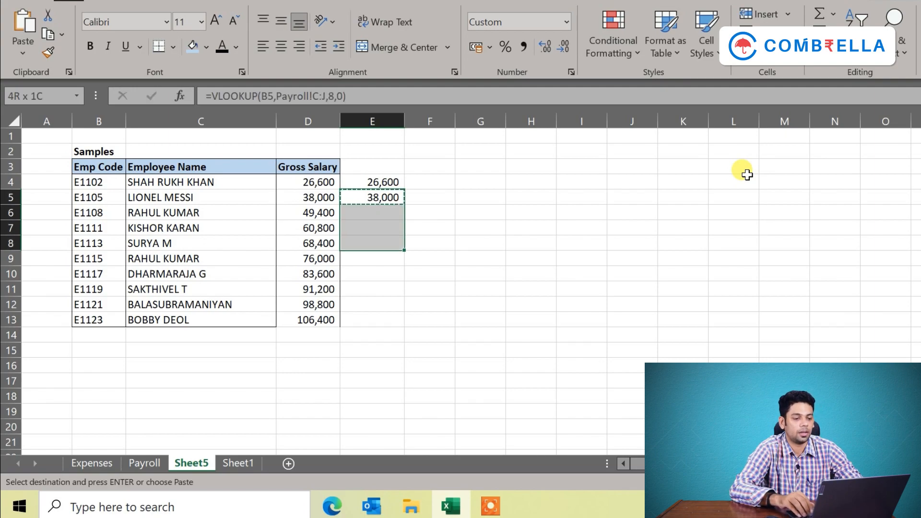
{"action": "key", "text": "shift+Down"}
{"action": "key", "text": "shift+Down"}
{"action": "key", "text": "shift+Down"}
{"action": "key", "text": "shift+Down"}
{"action": "key", "text": "shift+Down"}
{"action": "key", "text": "ctrl+v"}
{"action": "key", "text": "Return"}
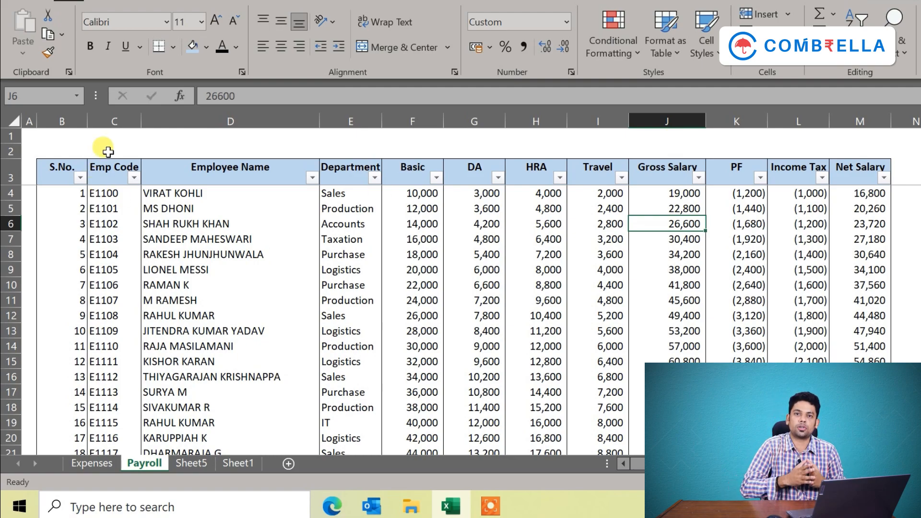
Step: Review the "Things to keep in mind" notes on Sheet1 and the VLOOKUP formula in E5 on Sheet5
{"action": "key", "text": "ctrl+Page_Down"}
{"action": "key", "text": "ctrl+Page_Down"}
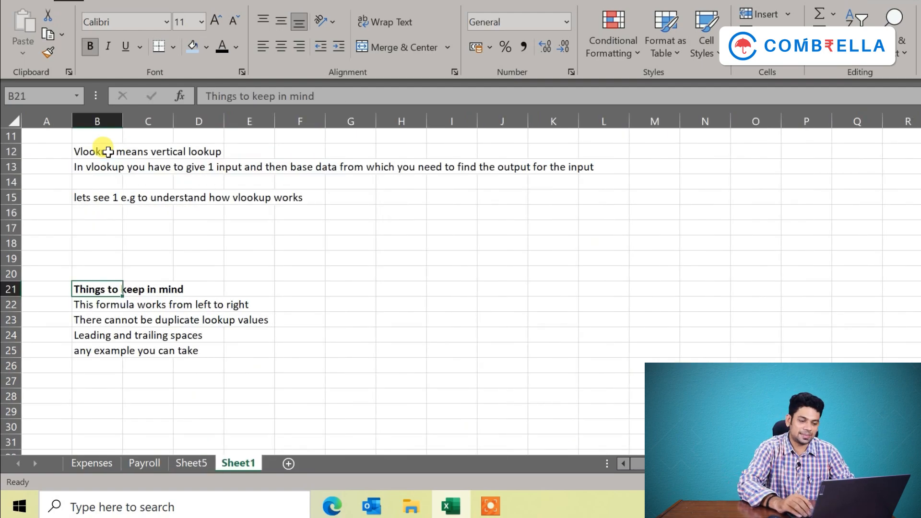
{"action": "key", "text": "ctrl+Page_Up"}
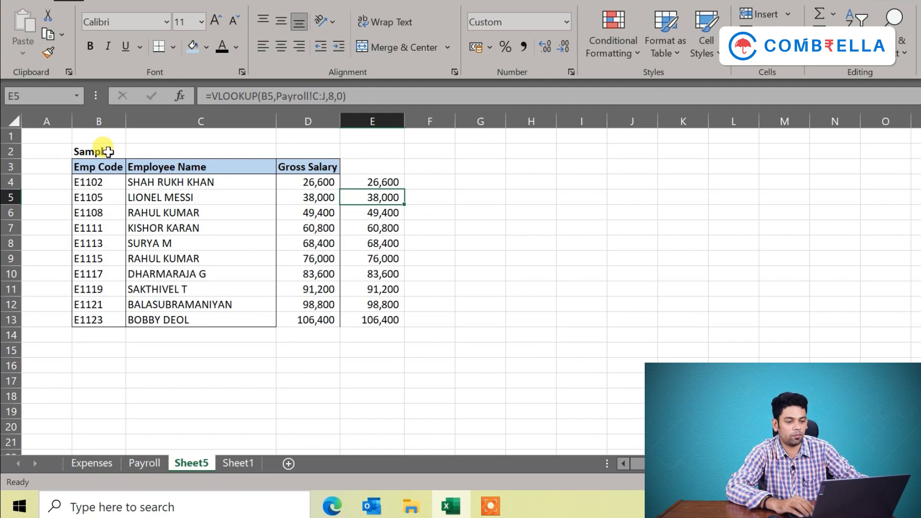
{"action": "key", "text": "F2"}
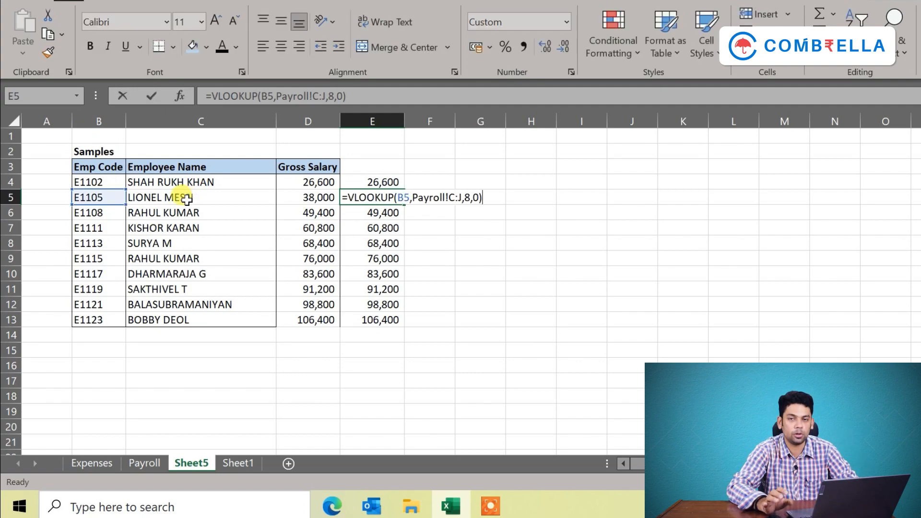
{"action": "key", "text": "Escape"}
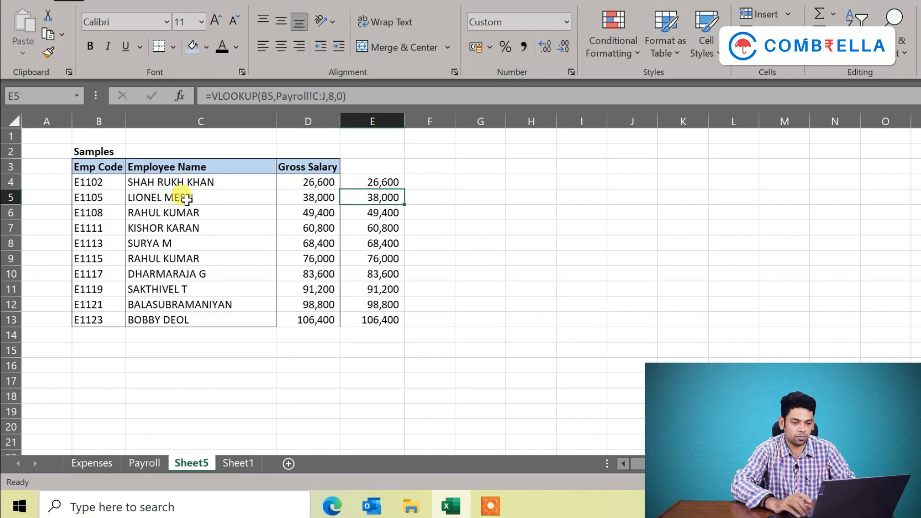
{"action": "key", "text": "ctrl+Page_Down"}
{"action": "key", "text": "ctrl+Page_Up"}
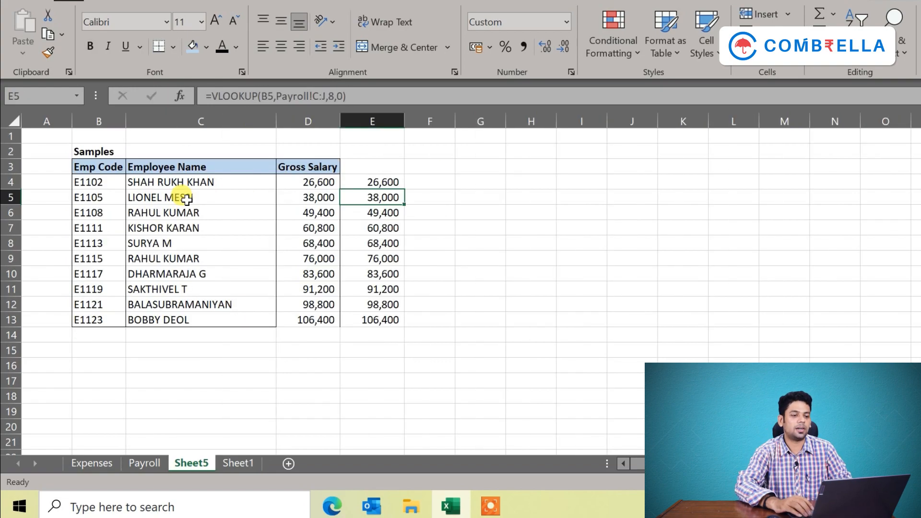
Step: Inspect the contents of the employee code cell B4 on Sheet5 for trailing spaces
{"action": "key", "text": "Left"}
{"action": "key", "text": "Left"}
{"action": "key", "text": "Left"}
{"action": "key", "text": "Up"}
{"action": "key", "text": "F2"}
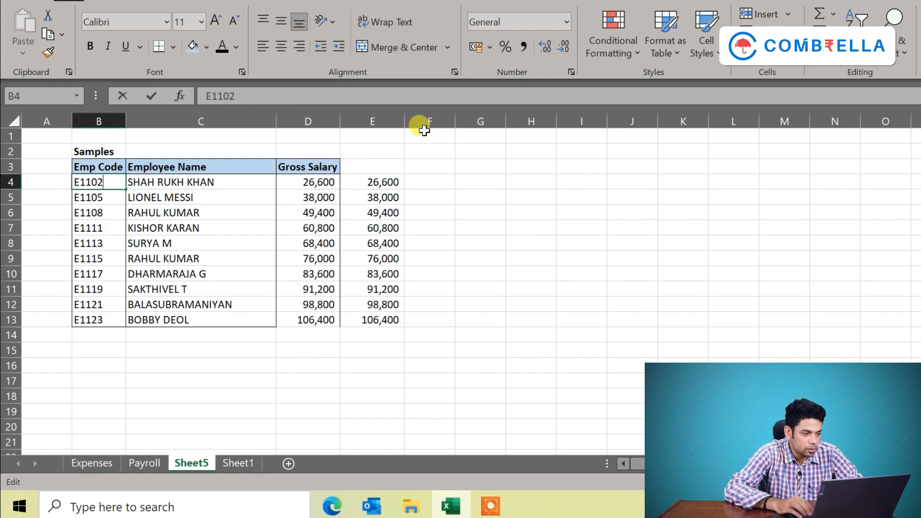
{"action": "key", "text": "Return"}
{"action": "key", "text": "Up"}
{"action": "key", "text": "F2"}
{"action": "key", "text": "Escape"}
{"action": "key", "text": "Down"}
{"action": "key", "text": "Up"}
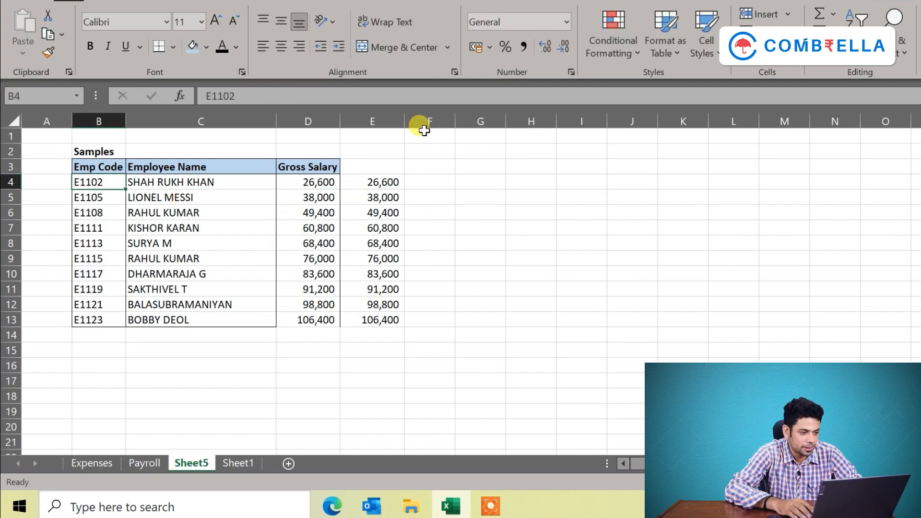
{"action": "key", "text": "Down"}
{"action": "key", "text": "Up"}
{"action": "key", "text": "F2"}
{"action": "key", "text": "Escape"}
Step: Locate the employee code matching B4 in cell C6 of the Payroll sheet and select its row
{"action": "key", "text": "ctrl+Page_Up"}
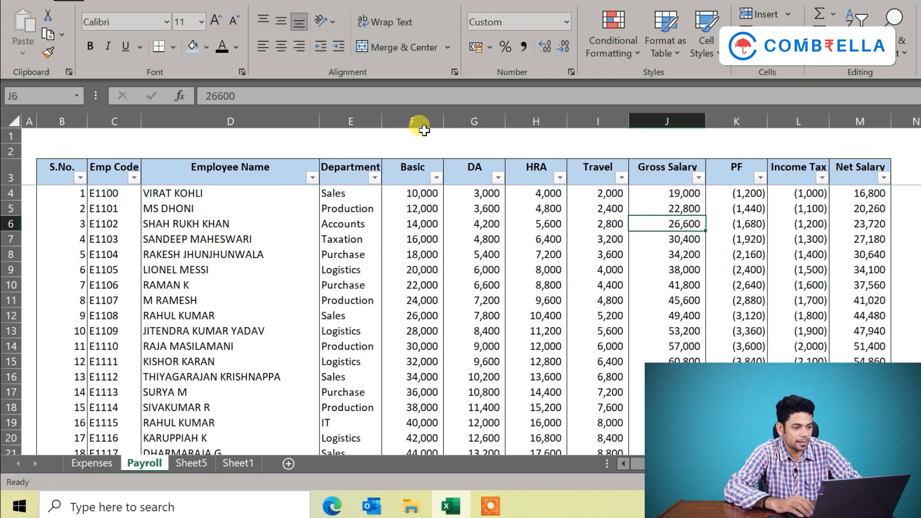
{"action": "key", "text": "Left"}
{"action": "key", "text": "Left"}
{"action": "key", "text": "Left"}
{"action": "key", "text": "Left"}
{"action": "key", "text": "Left"}
{"action": "key", "text": "Left"}
{"action": "key", "text": "Left"}
{"action": "key", "text": "Down"}
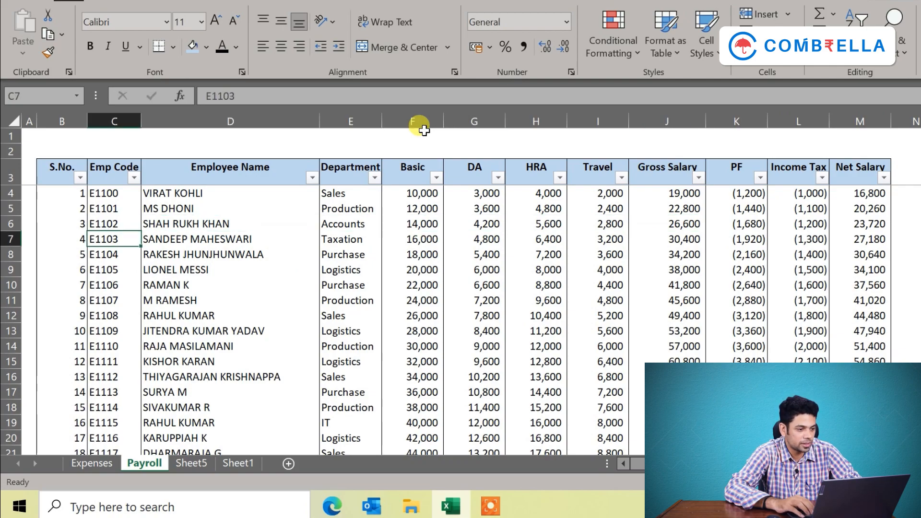
{"action": "key", "text": "Up"}
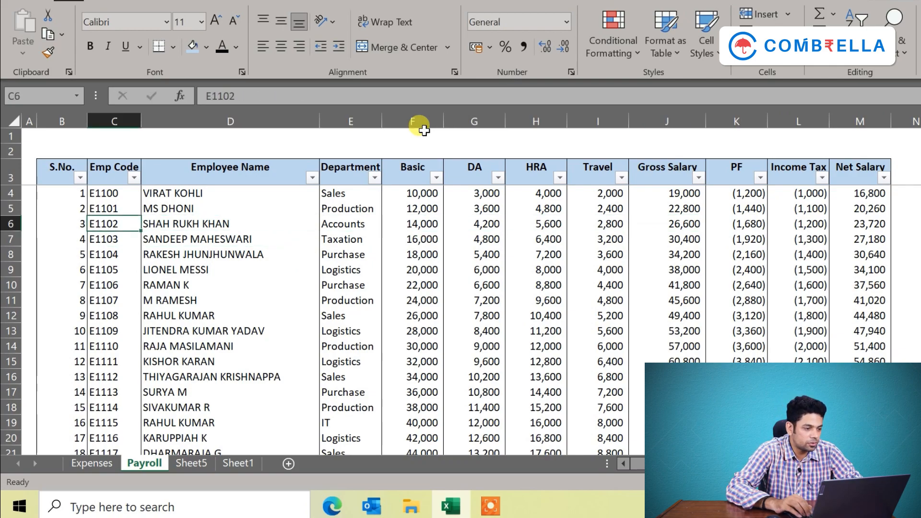
{"action": "key", "text": "shift+space"}
Step: Add a trailing space to the employee code in B4 on Sheet5
{"action": "key", "text": "ctrl+Page_Down"}
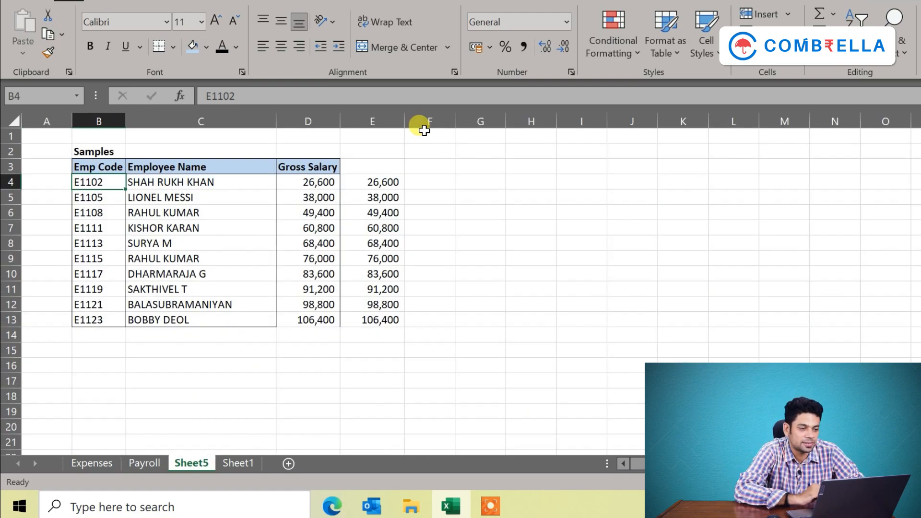
{"action": "key", "text": "F2"}
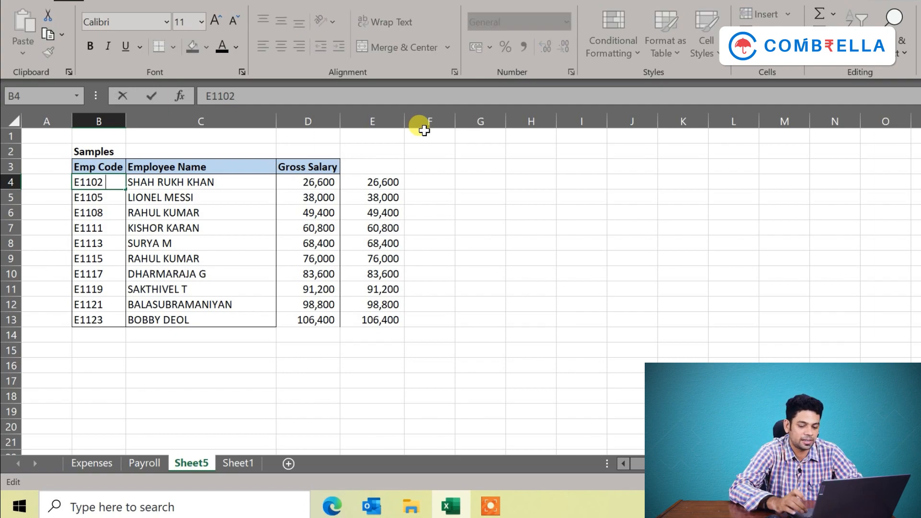
{"action": "key", "text": "Return"}
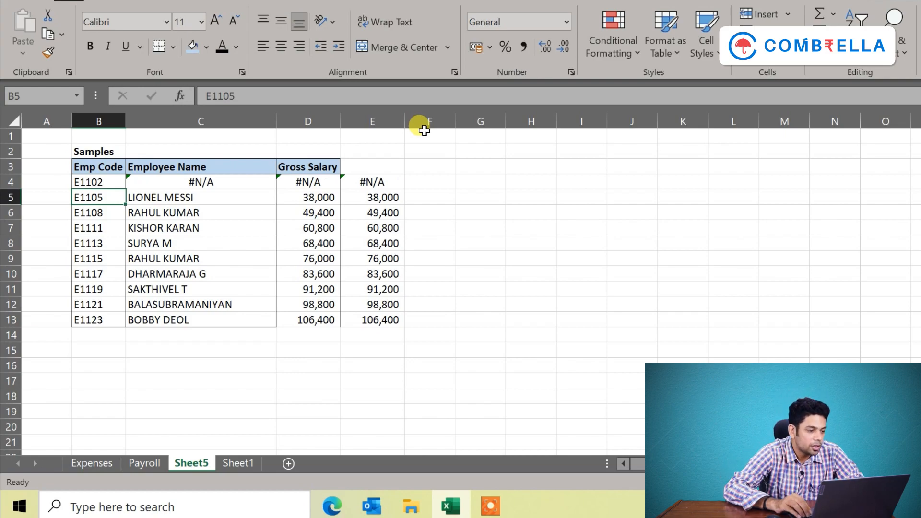
Step: Compare the employee code in B4 on Sheet5 with its match in C6 on Payroll for a trailing space
{"action": "key", "text": "Up"}
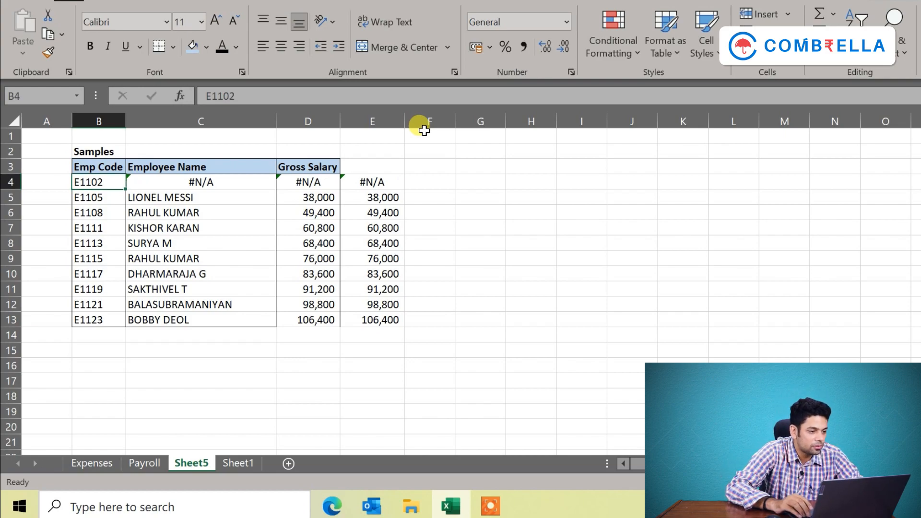
{"action": "key", "text": "ctrl+Page_Up"}
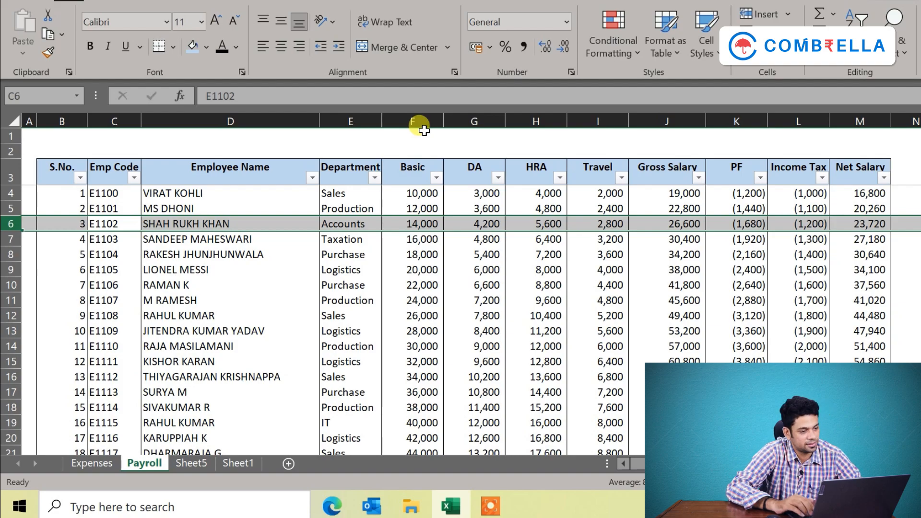
{"action": "key", "text": "ctrl+Page_Down"}
{"action": "key", "text": "F2"}
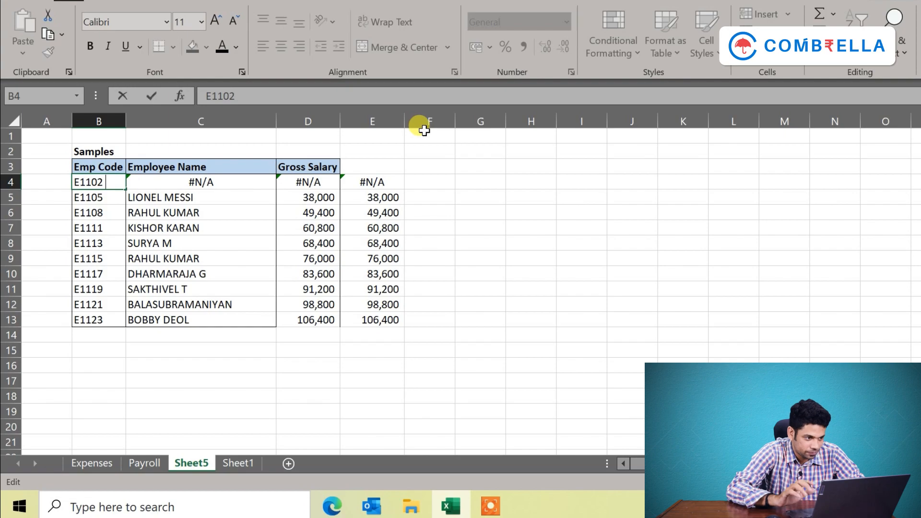
{"action": "key", "text": "Escape"}
{"action": "key", "text": "ctrl+Page_Up"}
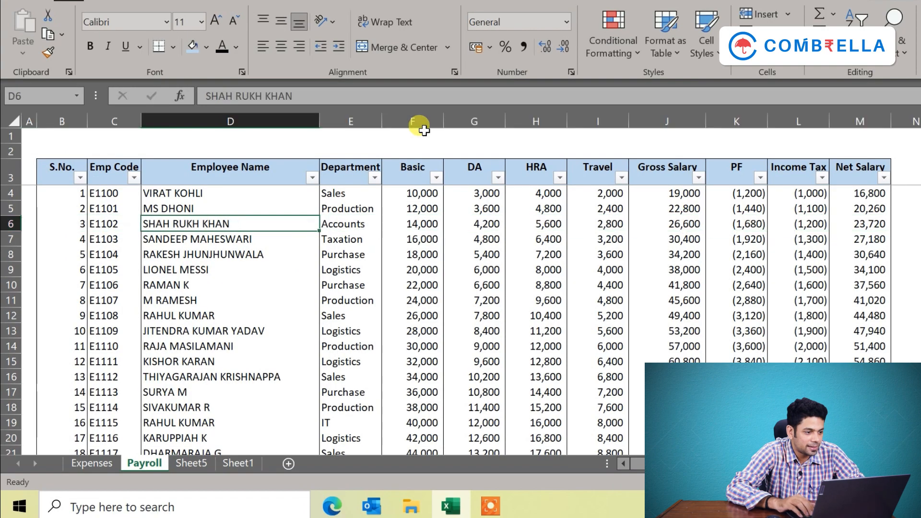
{"action": "key", "text": "F2"}
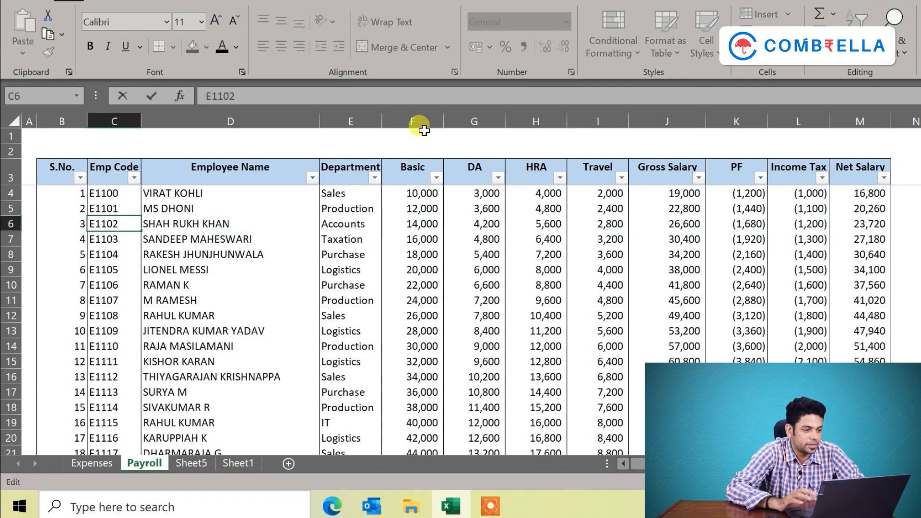
{"action": "key", "text": "Escape"}
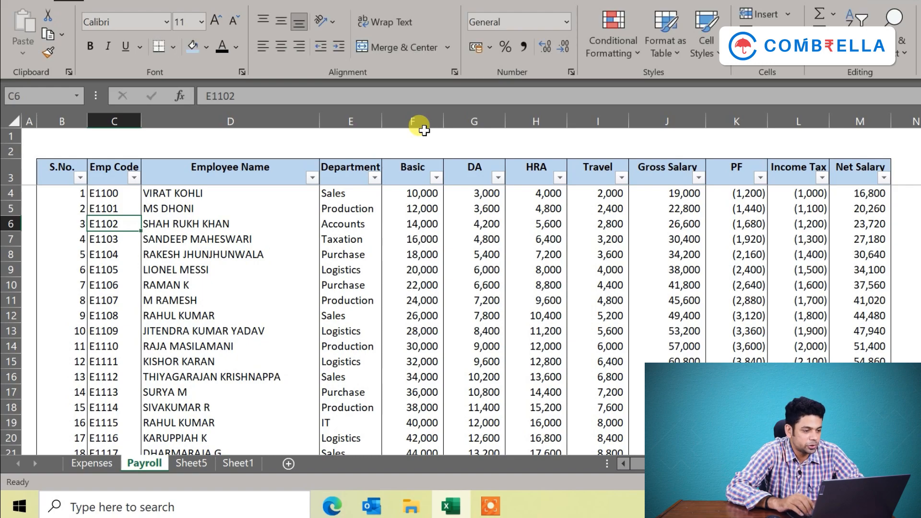
{"action": "key", "text": "ctrl+Page_Down"}
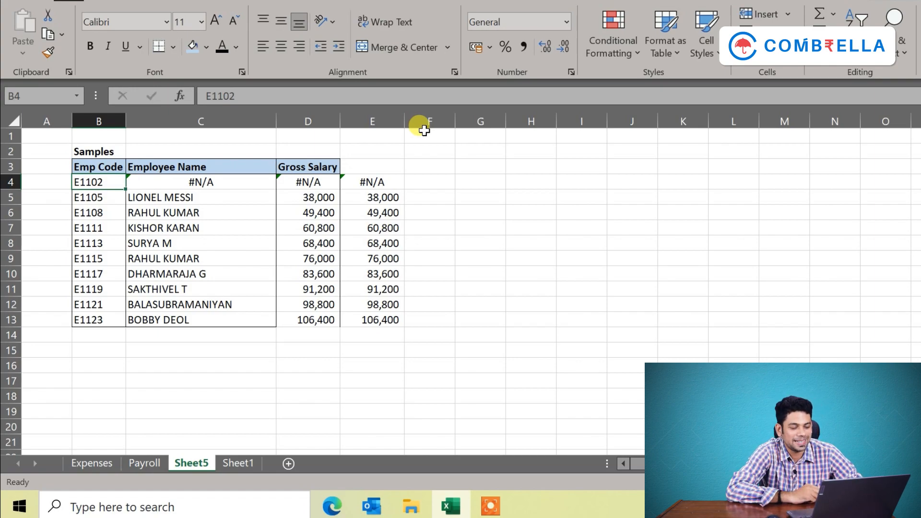
Step: Recheck the end of the employee code in B4 on Sheet5 for an extra space
{"action": "key", "text": "F2"}
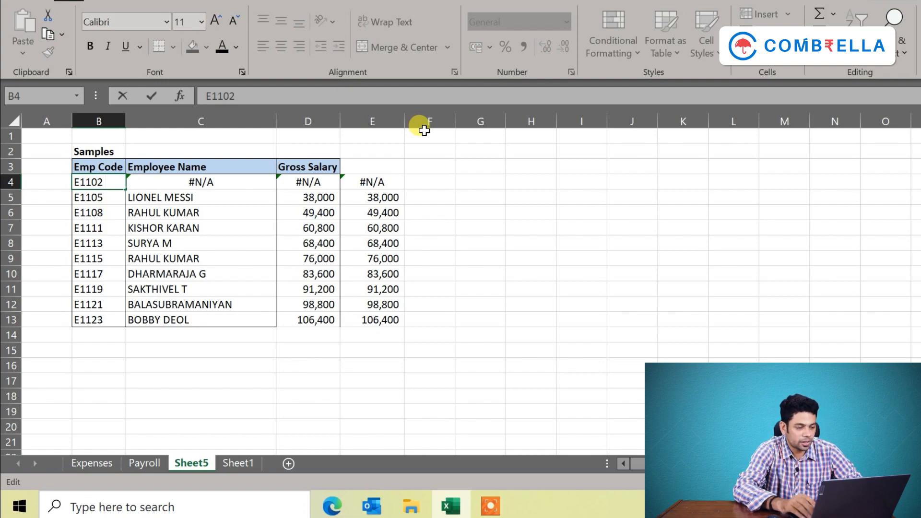
{"action": "key", "text": "Tab"}
{"action": "key", "text": "shift+Tab"}
{"action": "key", "text": "F2"}
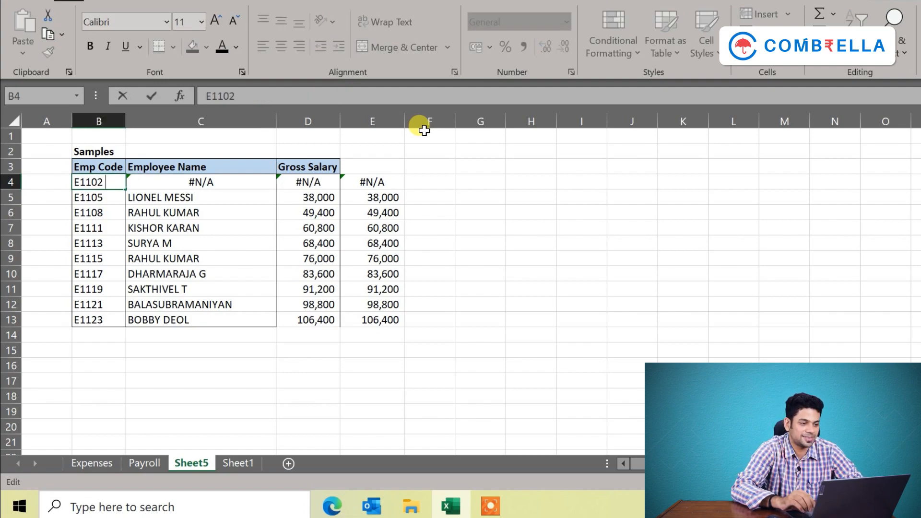
{"action": "key", "text": "Return"}
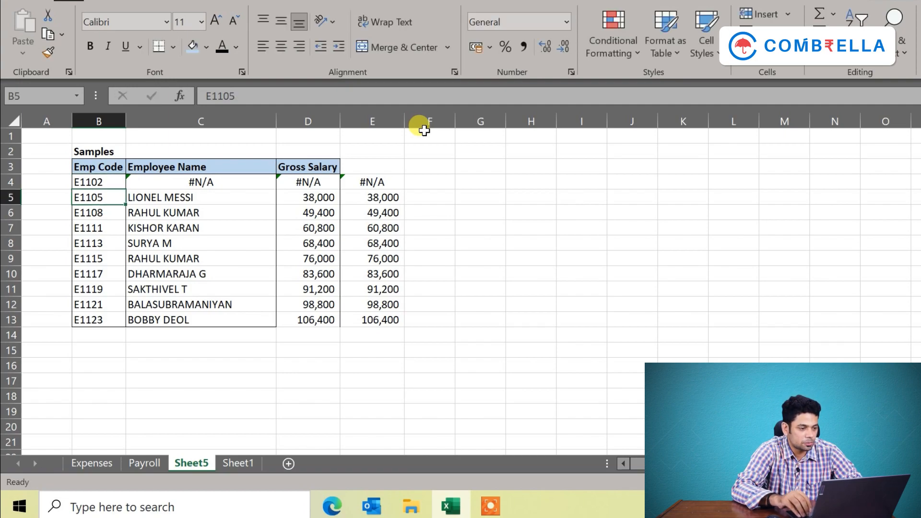
Step: Add a leading space to the employee code in B5 on Sheet5
{"action": "key", "text": "F2"}
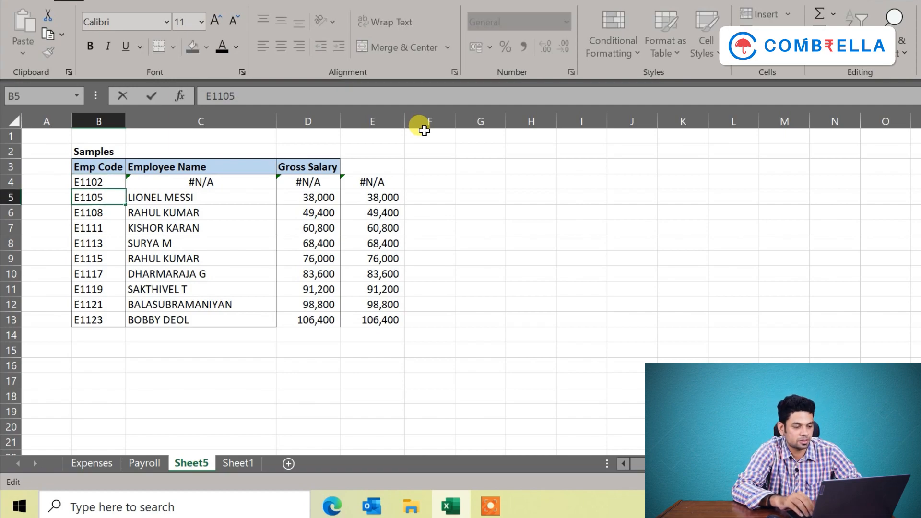
{"action": "key", "text": "Return"}
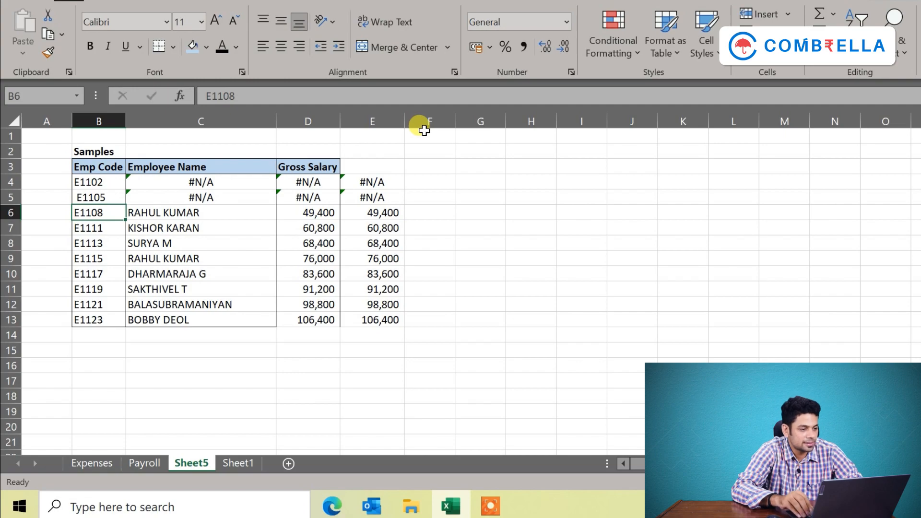
{"action": "key", "text": "Down"}
{"action": "key", "text": "Up"}
{"action": "key", "text": "Down"}
{"action": "key", "text": "Up"}
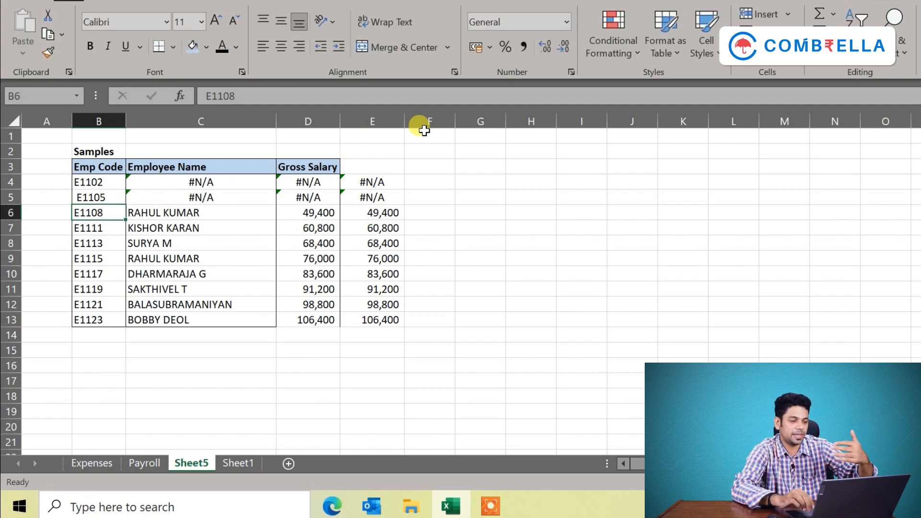
Step: Enter =TRIM(B4) in A4 beside the first employee code and fill the formula down to A5
{"action": "key", "text": "Left"}
{"action": "key", "text": "Up"}
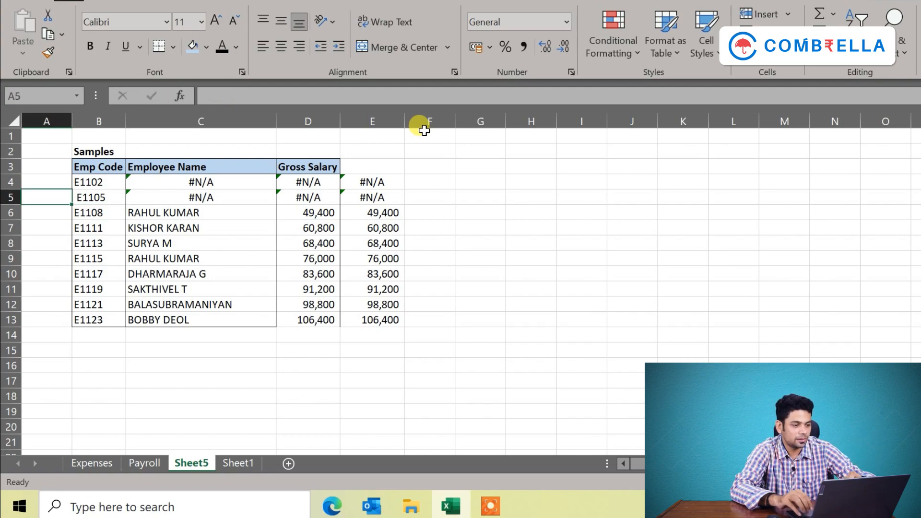
{"action": "key", "text": "Up"}
{"action": "type", "text": "=trim"}
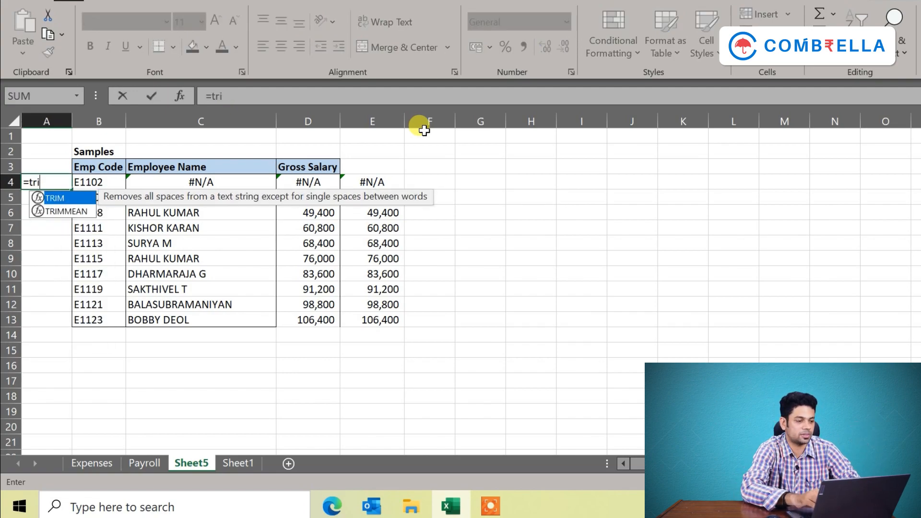
{"action": "key", "text": "Tab"}
{"action": "key", "text": "Right"}
{"action": "key", "text": "Return"}
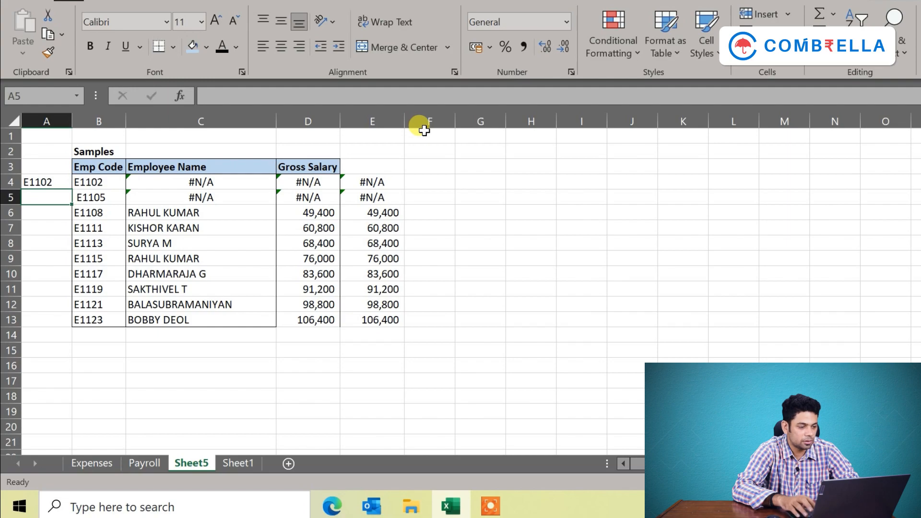
{"action": "key", "text": "ctrl+d"}
{"action": "key", "text": "Return"}
Step: Convert the TRIM formulas in A4:A5 to static values by pasting them in place as values
{"action": "key", "text": "Up"}
{"action": "key", "text": "shift+Up"}
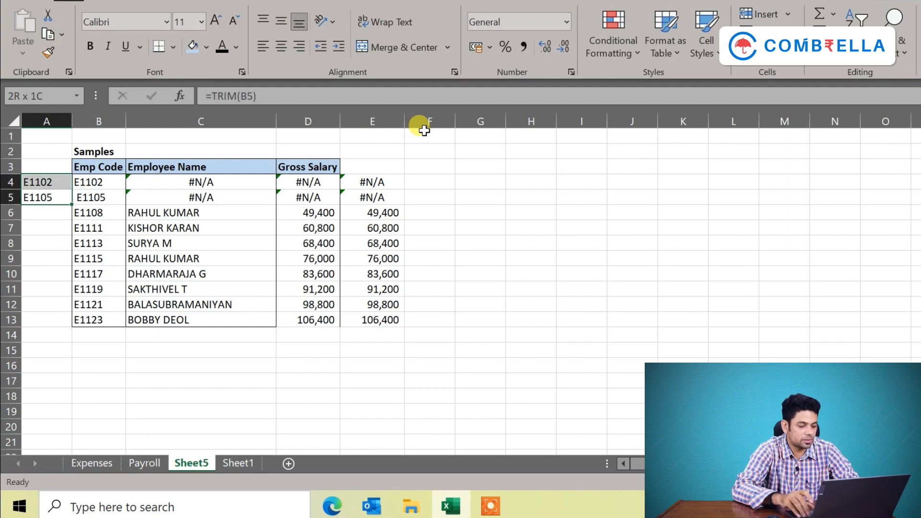
{"action": "key", "text": "ctrl+c"}
{"action": "key", "text": "ctrl+alt+v"}
{"action": "key", "text": "v"}
{"action": "key", "text": "Return"}
{"action": "key", "text": "Escape"}
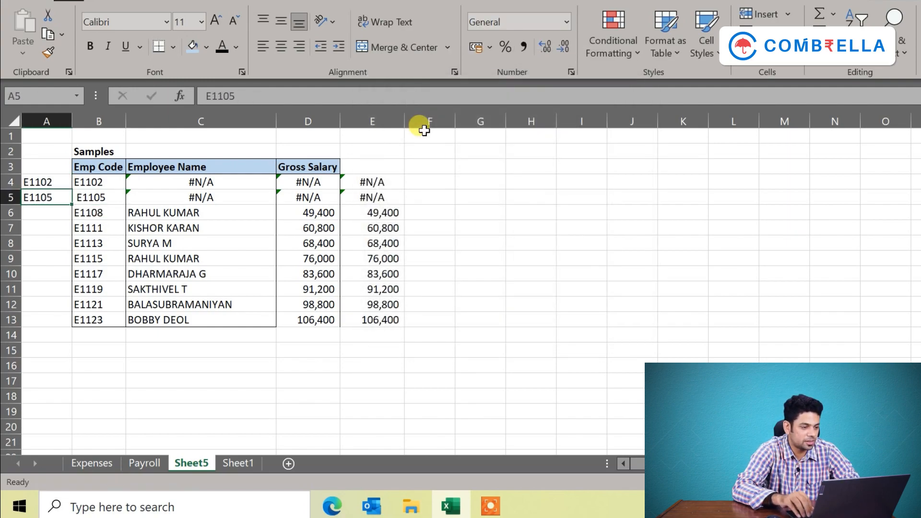
Step: Copy the trimmed codes from A4 and A5 over the original employee codes in B4 and B5
{"action": "key", "text": "Up"}
{"action": "key", "text": "ctrl+c"}
{"action": "key", "text": "Right"}
{"action": "key", "text": "Return"}
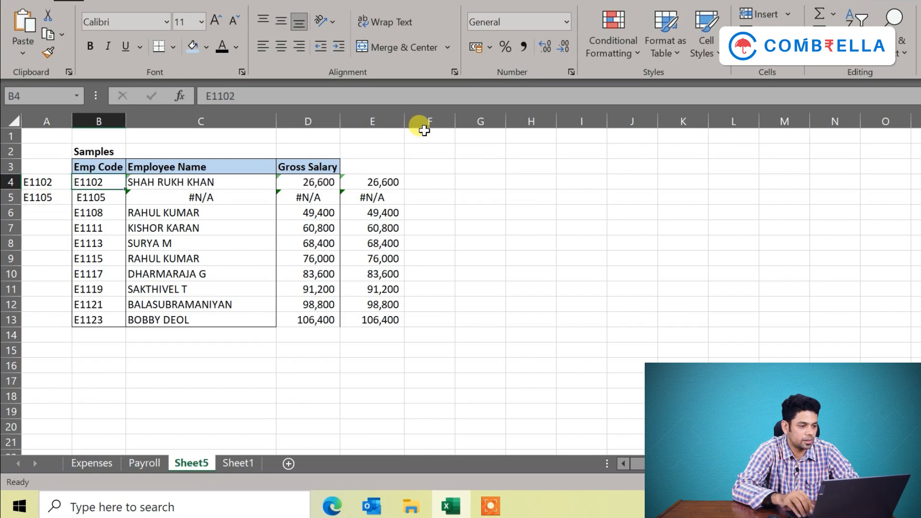
{"action": "key", "text": "Left"}
{"action": "key", "text": "Down"}
{"action": "key", "text": "ctrl+c"}
{"action": "key", "text": "Right"}
{"action": "key", "text": "Return"}
Step: Clear the helper values from A4:A5 on Sheet5
{"action": "key", "text": "Left"}
{"action": "key", "text": "Up"}
{"action": "key", "text": "shift+Down"}
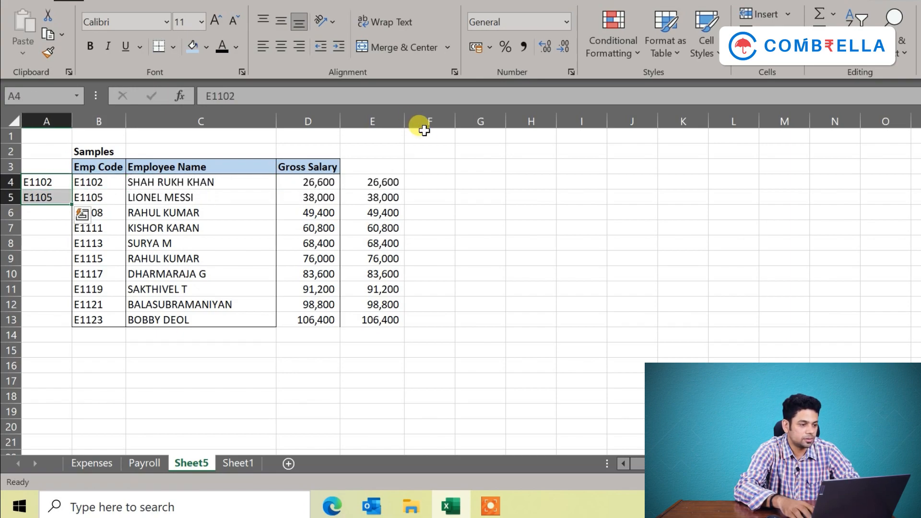
{"action": "key", "text": "Delete"}
Step: Inspect the employee codes at the start of the Emp Code column, from B4 down, for leftover spaces
{"action": "key", "text": "Right"}
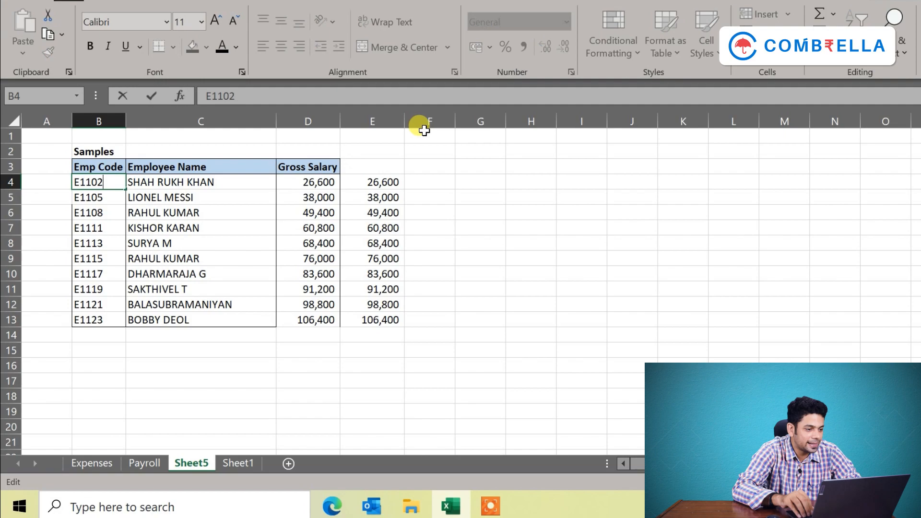
{"action": "key", "text": "Down"}
{"action": "key", "text": "Down"}
{"action": "key", "text": "Up"}
{"action": "key", "text": "Up"}
{"action": "key", "text": "Down"}
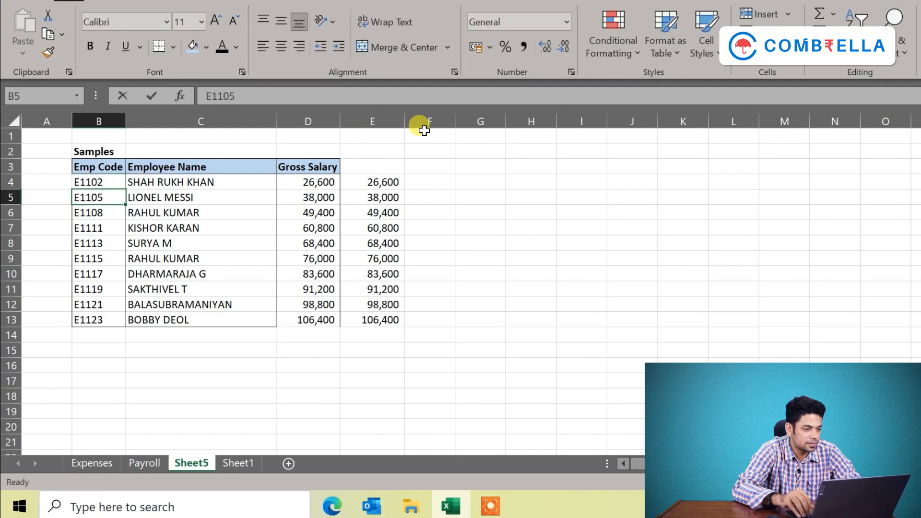
{"action": "key", "text": "Down"}
{"action": "key", "text": "F2"}
{"action": "key", "text": "Return"}
{"action": "key", "text": "Up"}
{"action": "key", "text": "Up"}
{"action": "key", "text": "Up"}
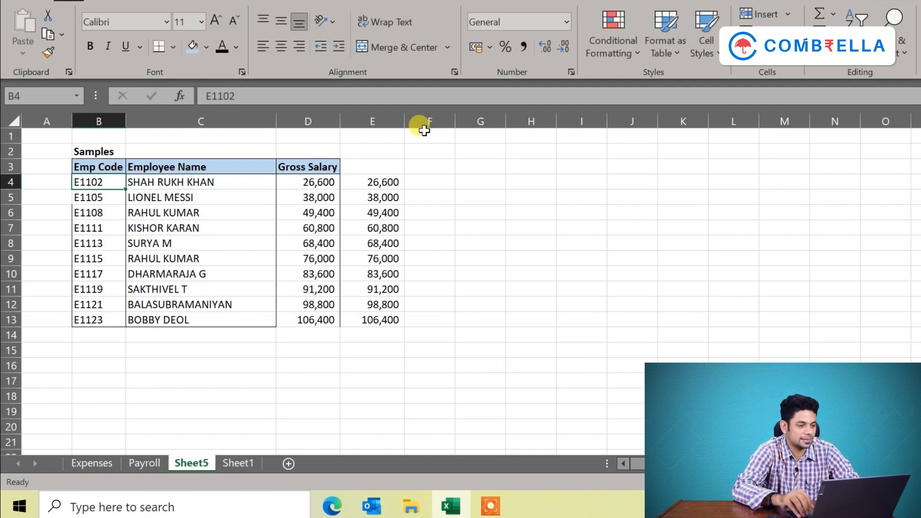
Step: Review the sample codes on Sheet5 and the "Things to keep in mind" notes on Sheet1, then return to Payroll
{"action": "key", "text": "ctrl+shift+Down"}
{"action": "key", "text": "Right"}
{"action": "key", "text": "Left"}
{"action": "key", "text": "Down"}
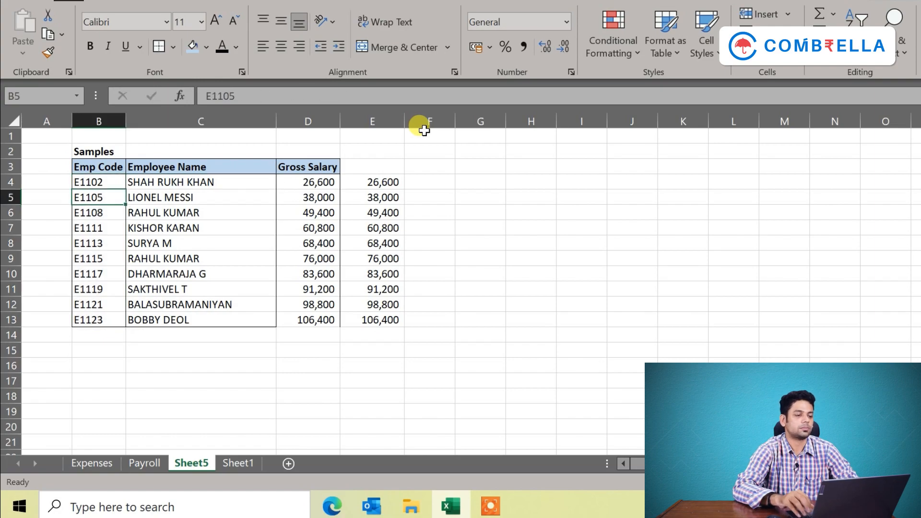
{"action": "key", "text": "Up"}
{"action": "key", "text": "ctrl+Page_Up"}
{"action": "key", "text": "ctrl+Page_Down"}
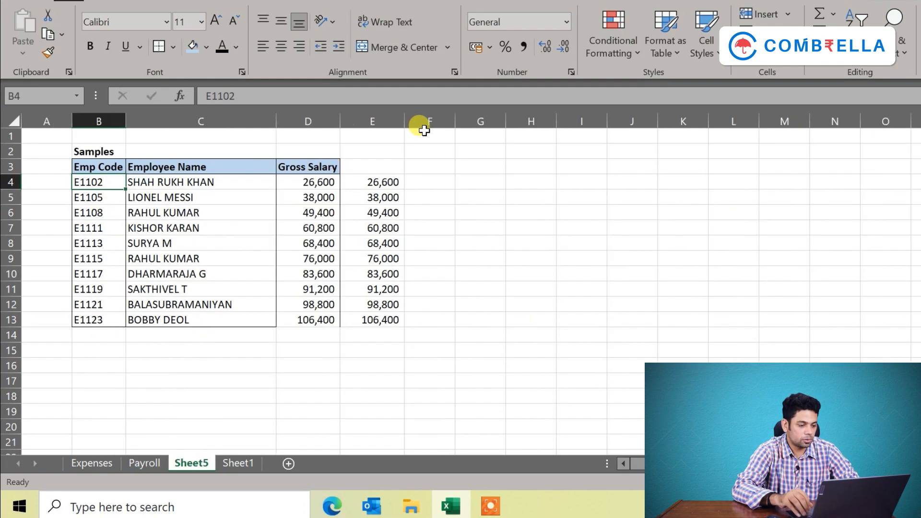
{"action": "key", "text": "ctrl+Page_Down"}
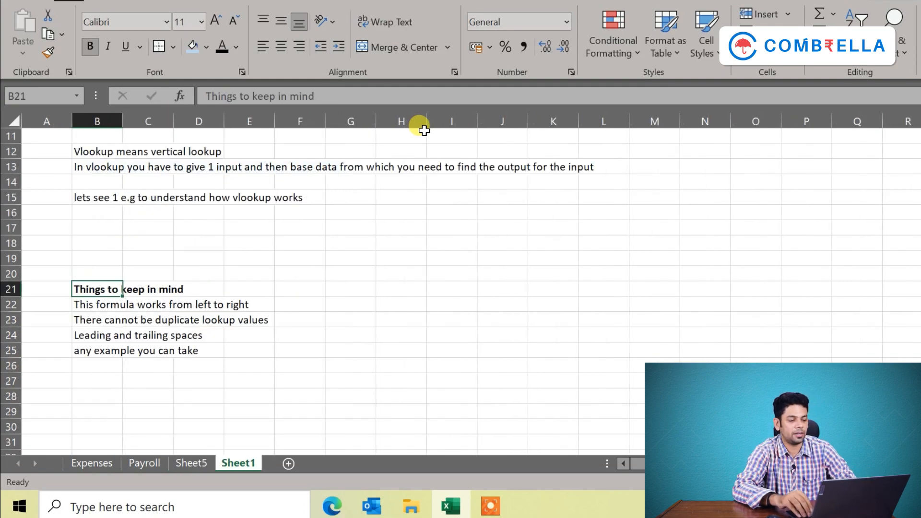
{"action": "key", "text": "ctrl+Page_Up"}
{"action": "key", "text": "ctrl+Page_Up"}
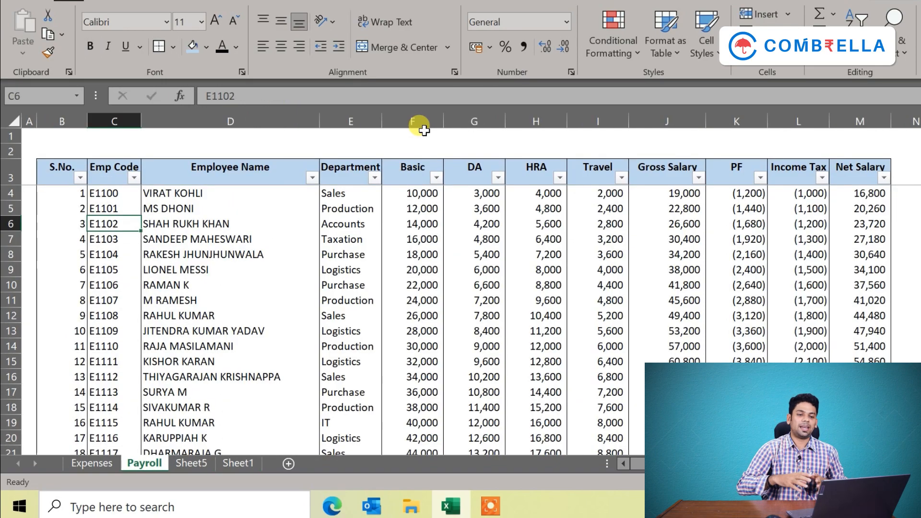